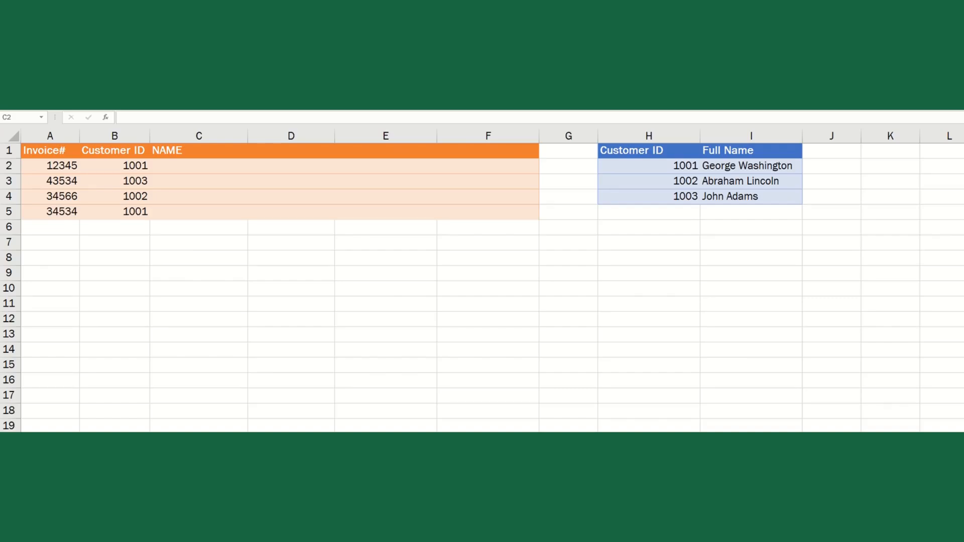
# - Rename the column C header from NAME to VLOOKUP
pyautogui.click(185, 160)
pyautogui.click(183, 154)
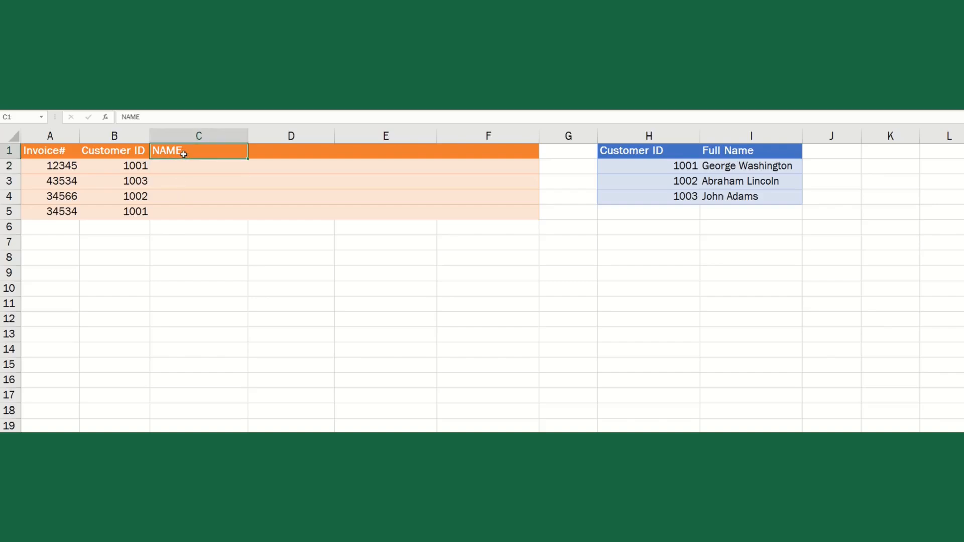
pyautogui.write('VLOOKUP')
pyautogui.press('Return')
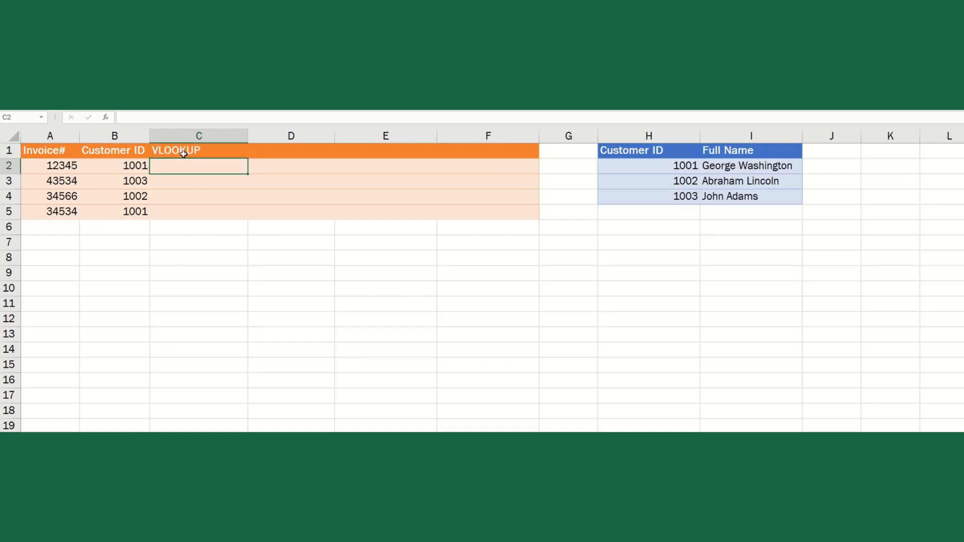
# - Enter =VLOOKUP(B2,H:I,2,FALSE) in C2 to return customer 1001's full name
pyautogui.write('=vlook')
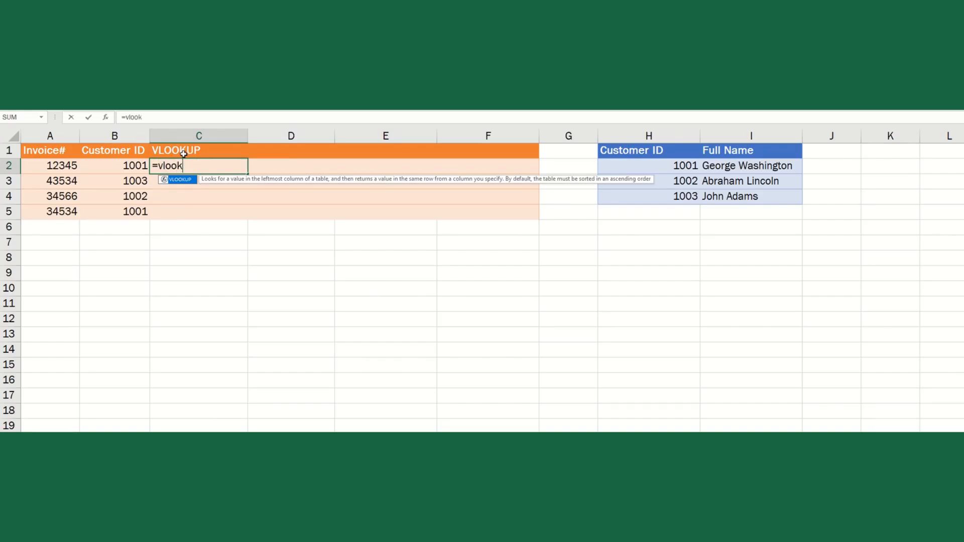
pyautogui.press('Tab')
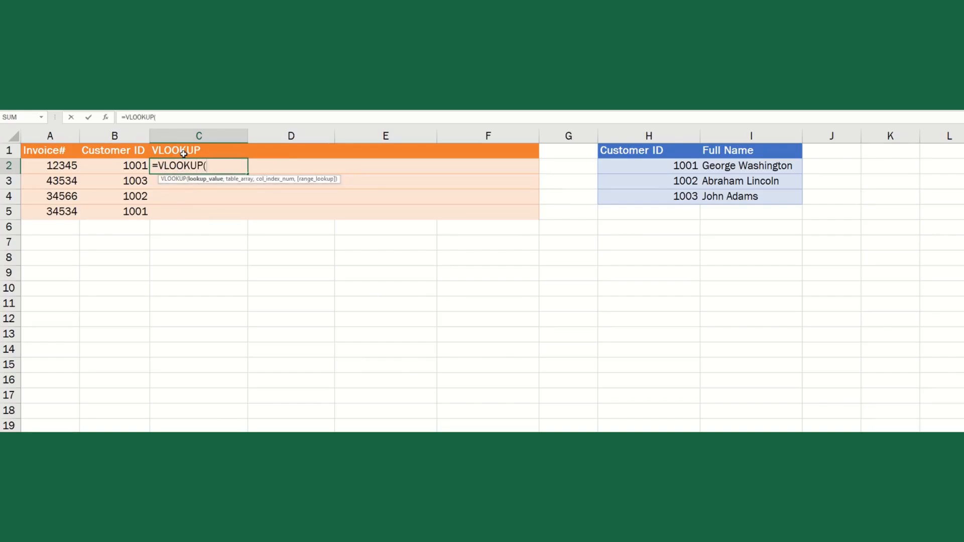
pyautogui.click(127, 166)
pyautogui.write(',')
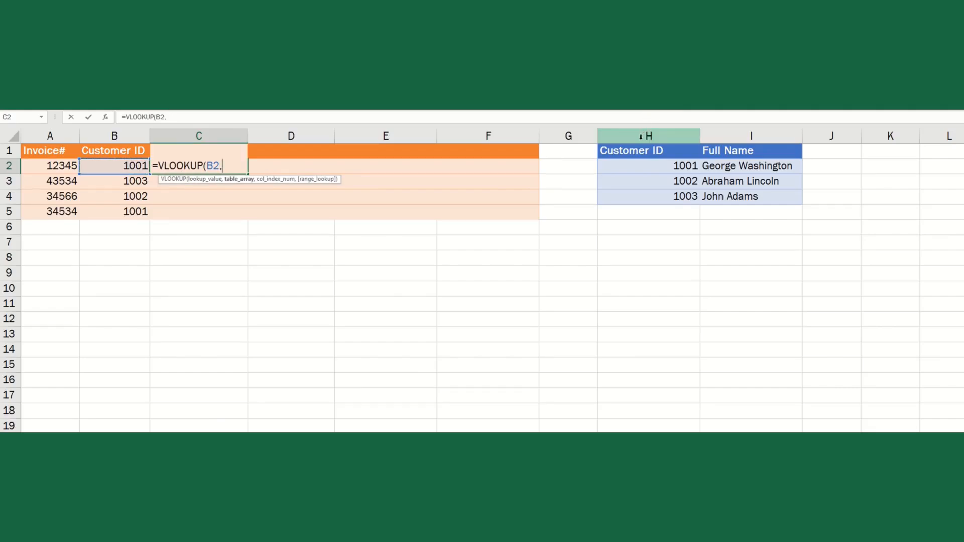
pyautogui.moveTo(640, 136); pyautogui.dragTo(746, 136)
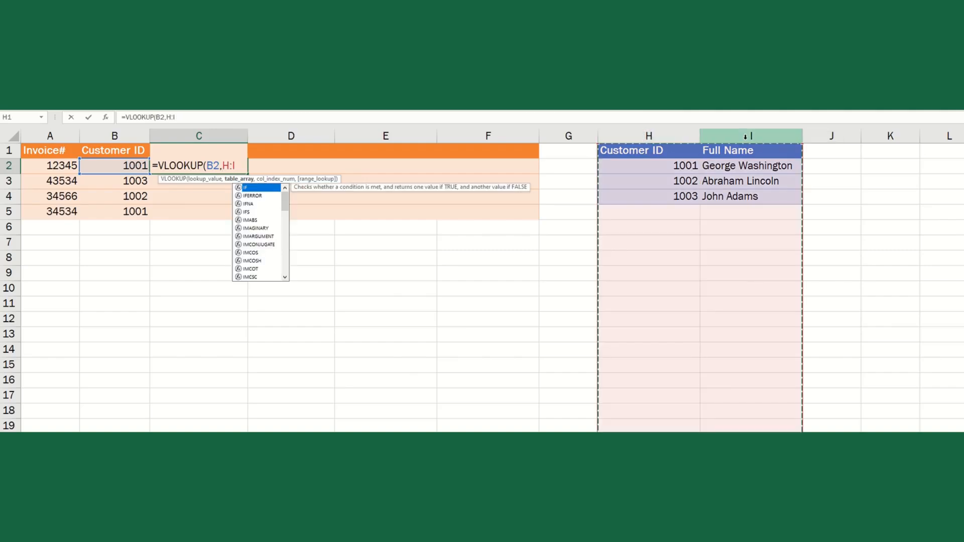
pyautogui.write(',')
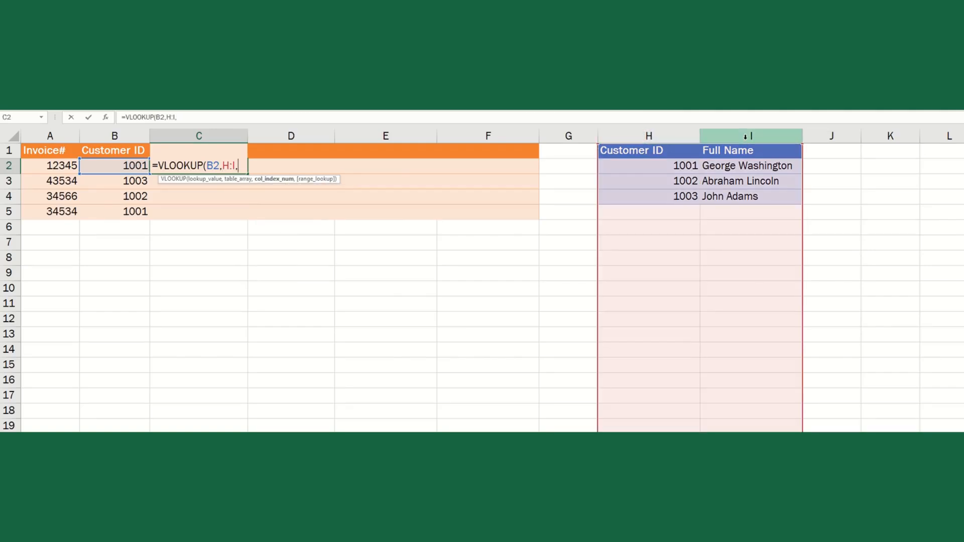
pyautogui.write('2,')
pyautogui.press('Down')
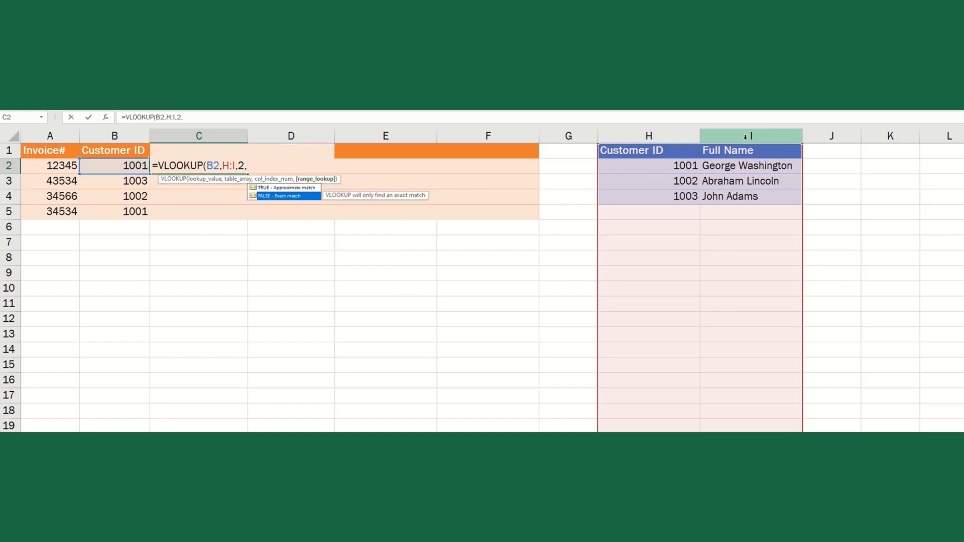
pyautogui.press('Tab')
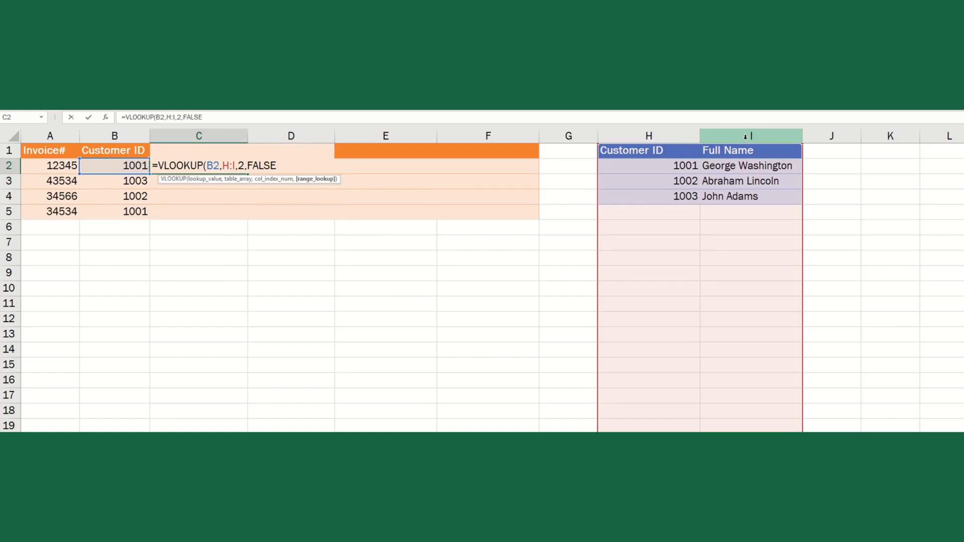
pyautogui.write(')')
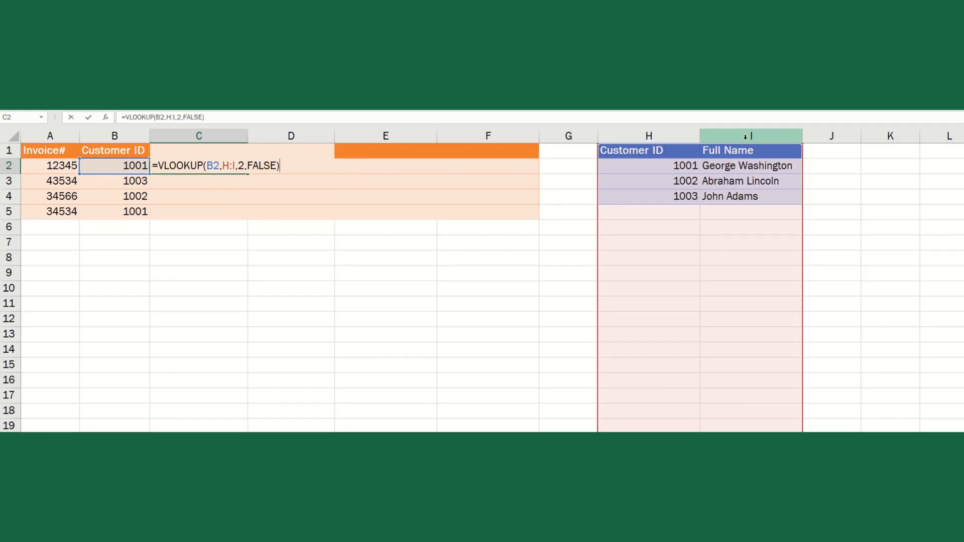
pyautogui.press('Return')
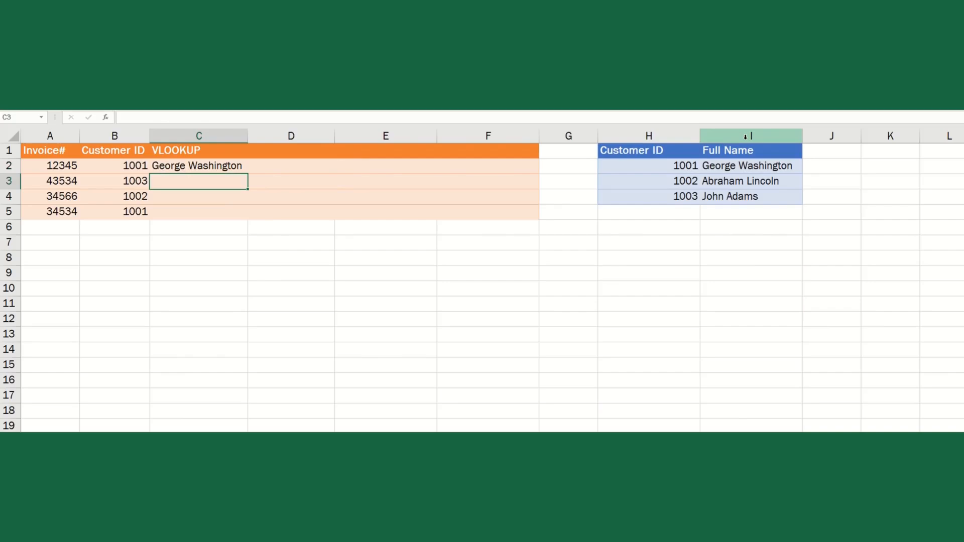
# - Copy C2's VLOOKUP formula into C3:C5, showing John Adams, Abraham Lincoln and George Washington
pyautogui.press('Up')
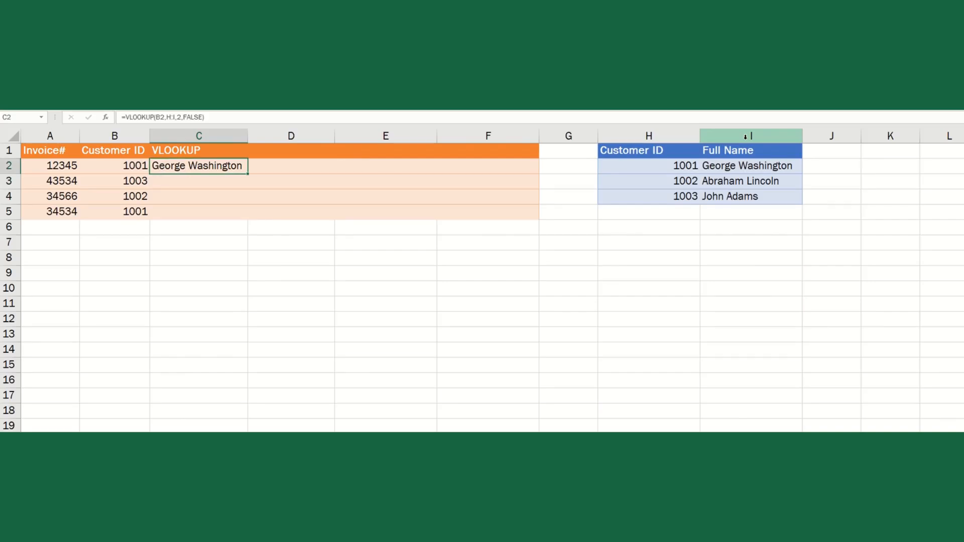
pyautogui.hotkey('ctrl', 'c')
pyautogui.press('Down')
pyautogui.hotkey('shift', 'Down')
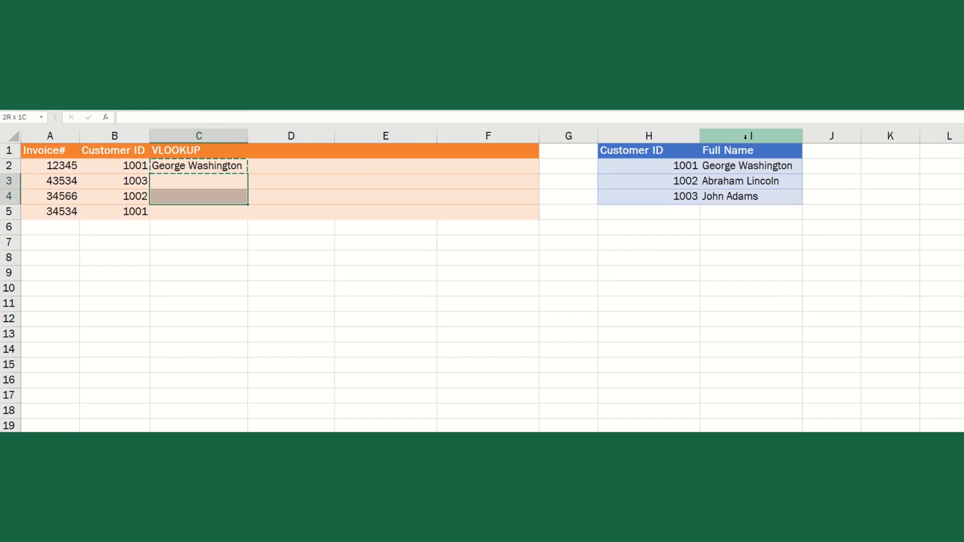
pyautogui.hotkey('shift', 'Down')
pyautogui.hotkey('ctrl', 'v')
pyautogui.press('Up')
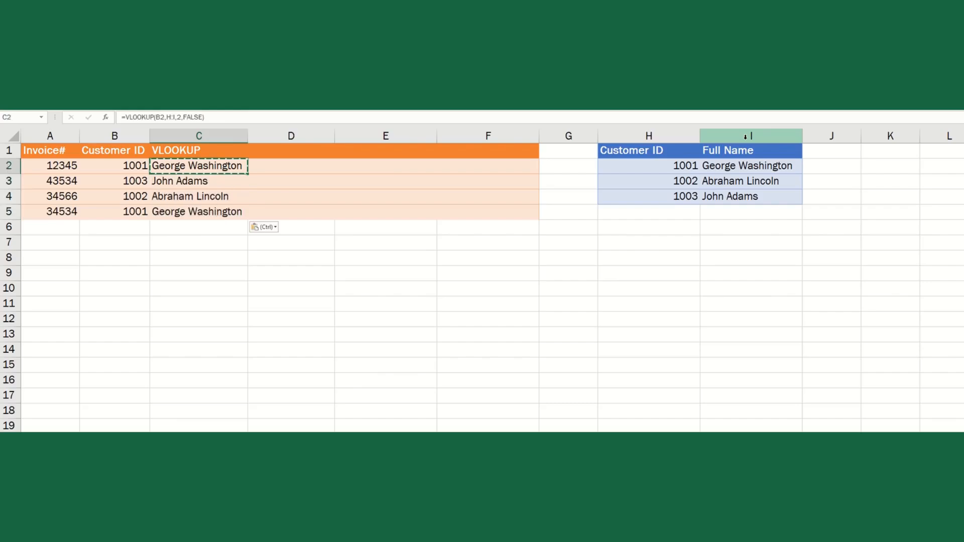
pyautogui.press('Down')
pyautogui.press('Down')
pyautogui.press('Down')
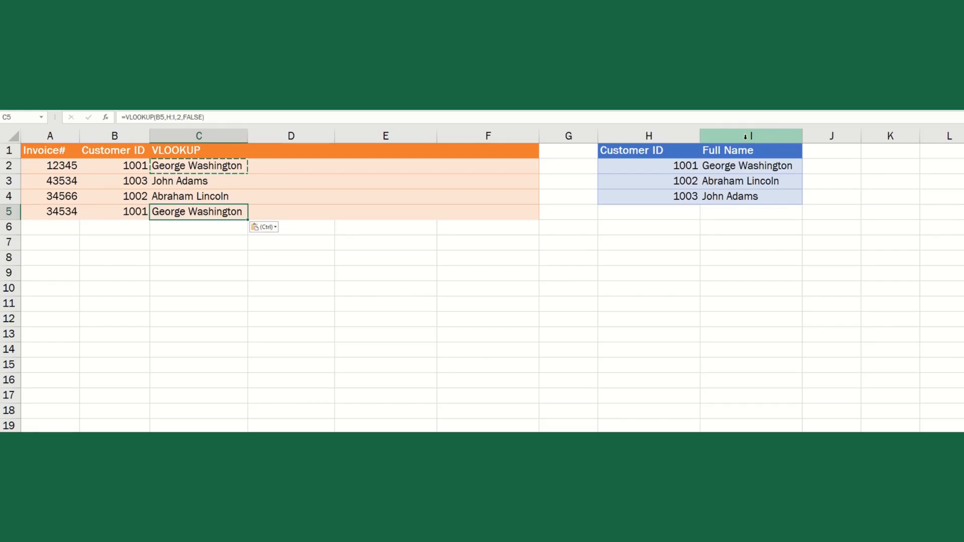
pyautogui.press('Escape')
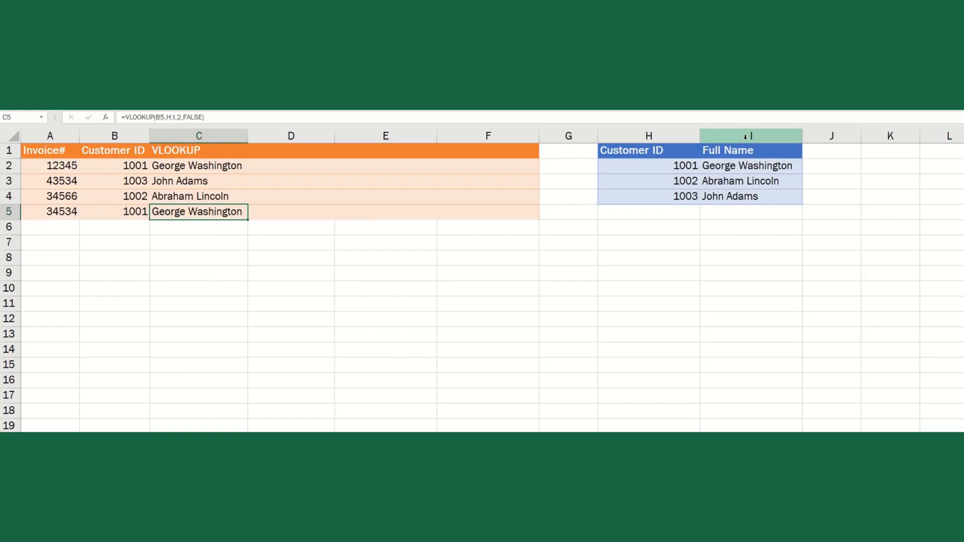
# - Insert a blank column I before Full Name in the lookup table
pyautogui.press('Right')
pyautogui.press('Right')
pyautogui.press('Right')
pyautogui.press('Right')
pyautogui.press('Right')
pyautogui.press('Right')
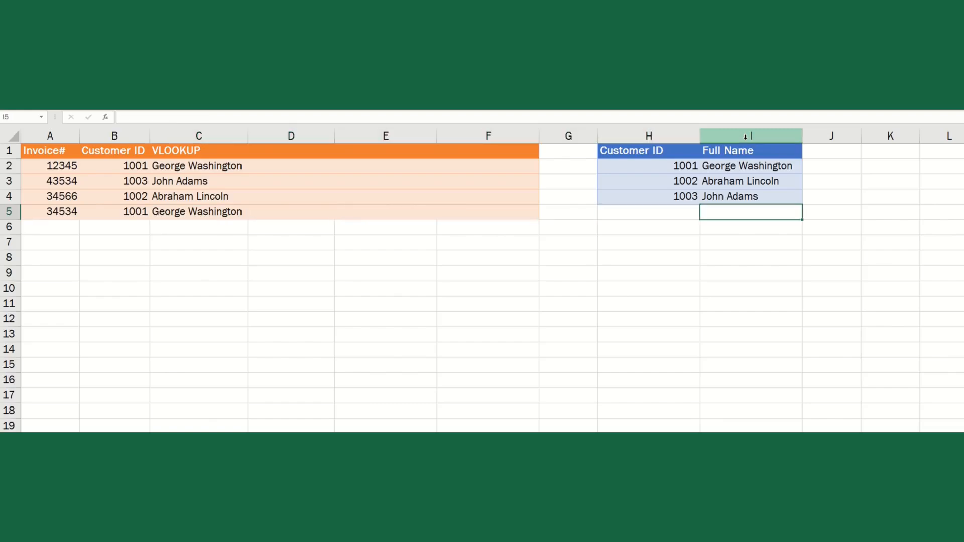
pyautogui.press('Up')
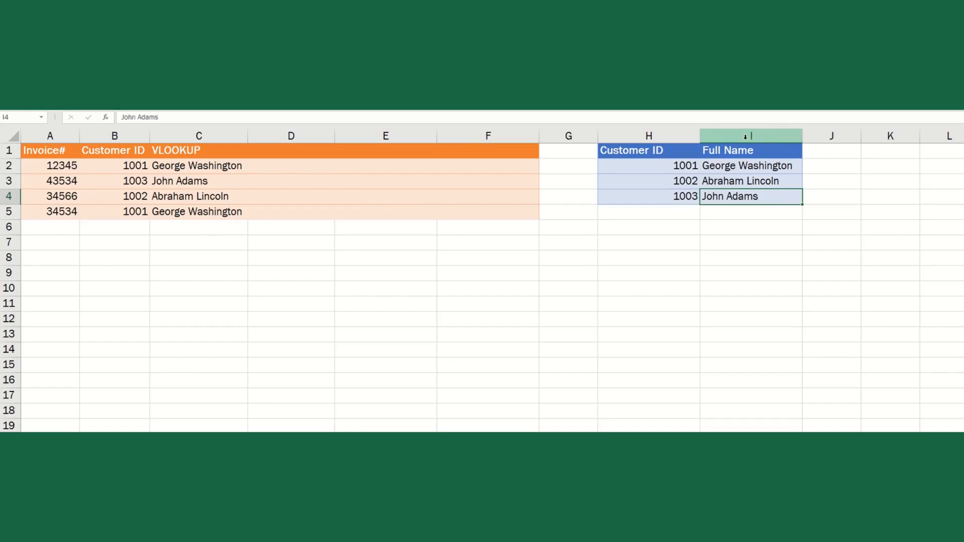
pyautogui.hotkey('alt', 'i')
pyautogui.press('c')
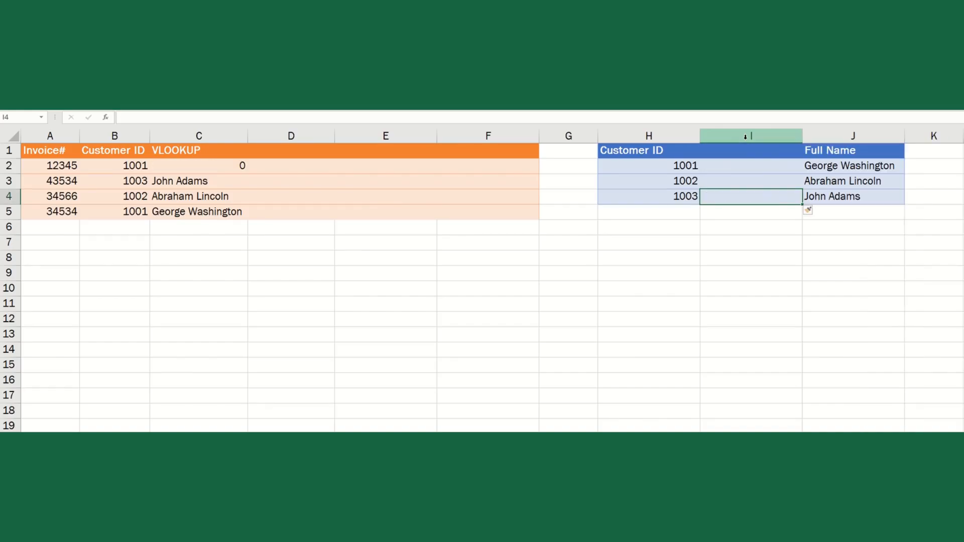
# - Recopy C2's VLOOKUP formula into C3:C5, which now all return 0
pyautogui.press('Down')
pyautogui.press('Left')
pyautogui.press('Left')
pyautogui.press('Left')
pyautogui.press('Left')
pyautogui.press('Left')
pyautogui.press('Left')
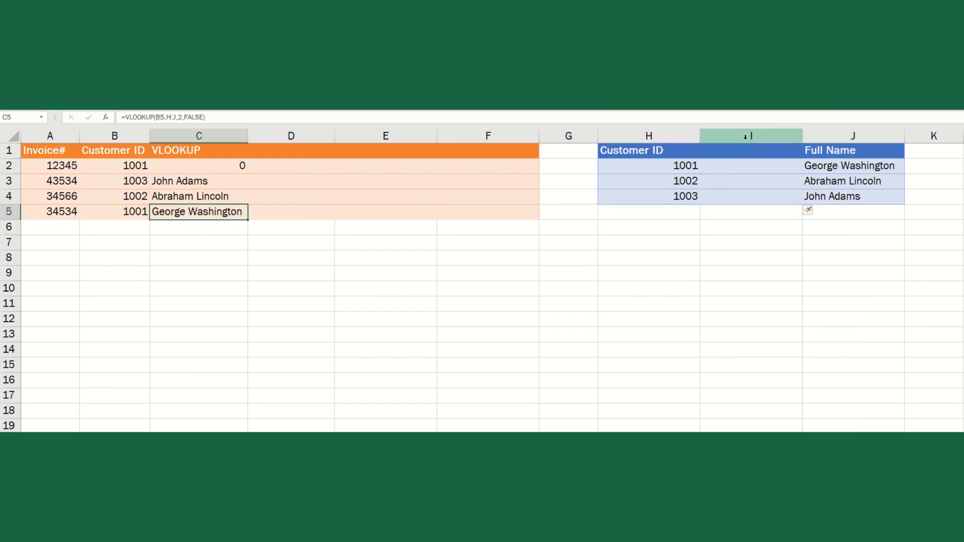
pyautogui.press('Up')
pyautogui.press('Up')
pyautogui.press('Up')
pyautogui.hotkey('ctrl', 'c')
pyautogui.press('Down')
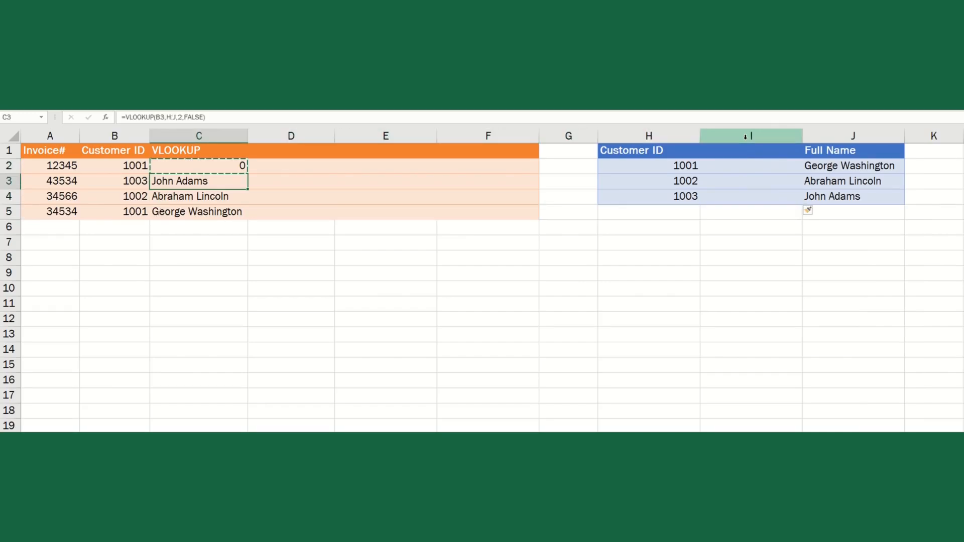
pyautogui.hotkey('shift', 'Down')
pyautogui.hotkey('shift', 'Down')
pyautogui.hotkey('ctrl', 'v')
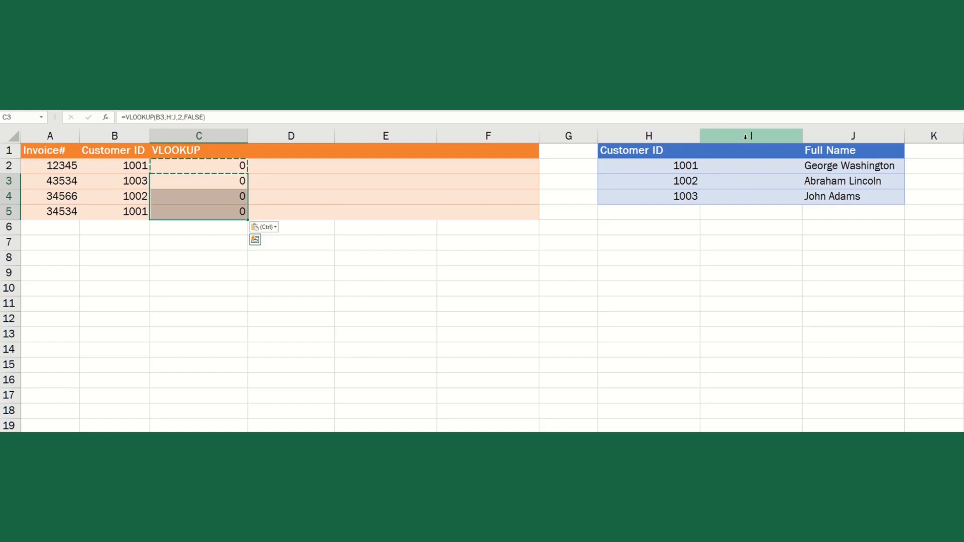
# - Enter the cities NYC, LA and Chicago in I2:I4
pyautogui.click(738, 155)
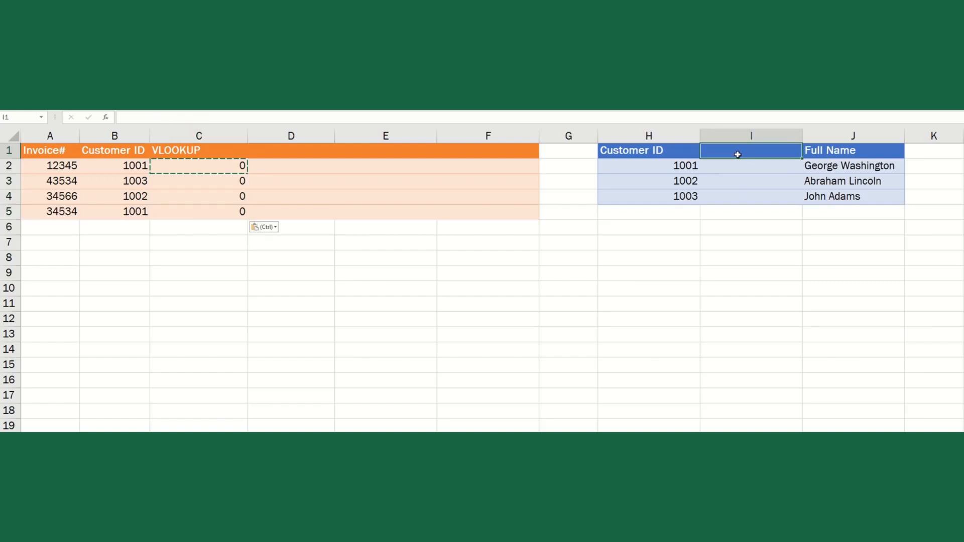
pyautogui.click(741, 166)
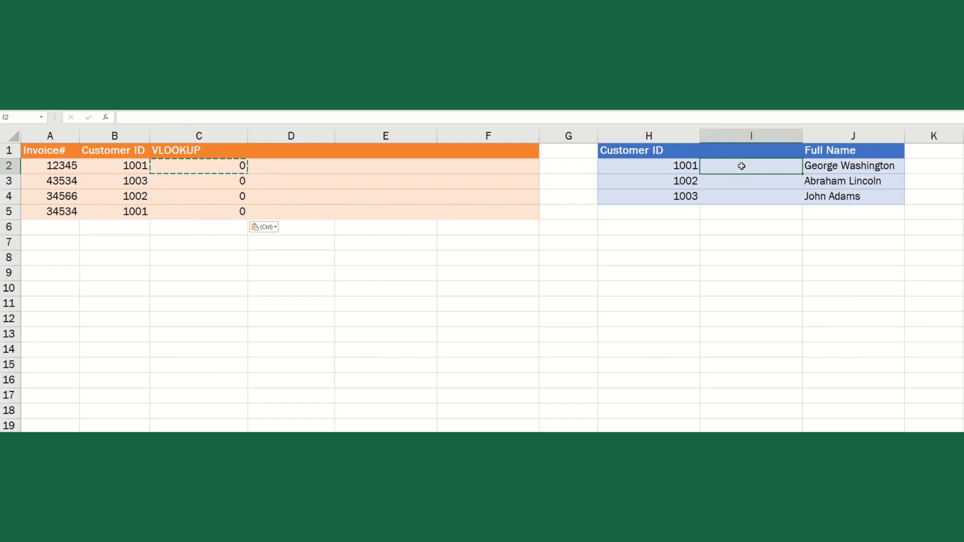
pyautogui.write('NYC')
pyautogui.press('Return')
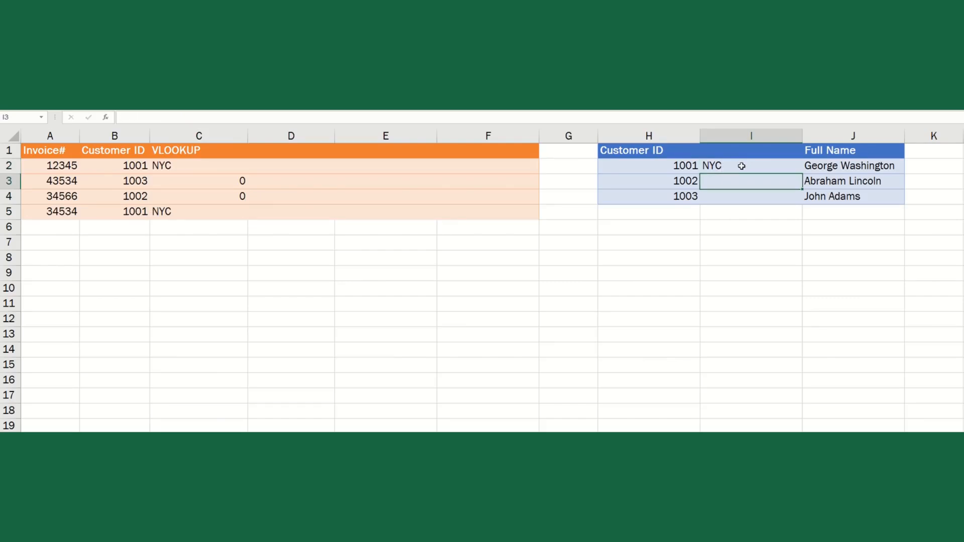
pyautogui.write('LA')
pyautogui.press('Return')
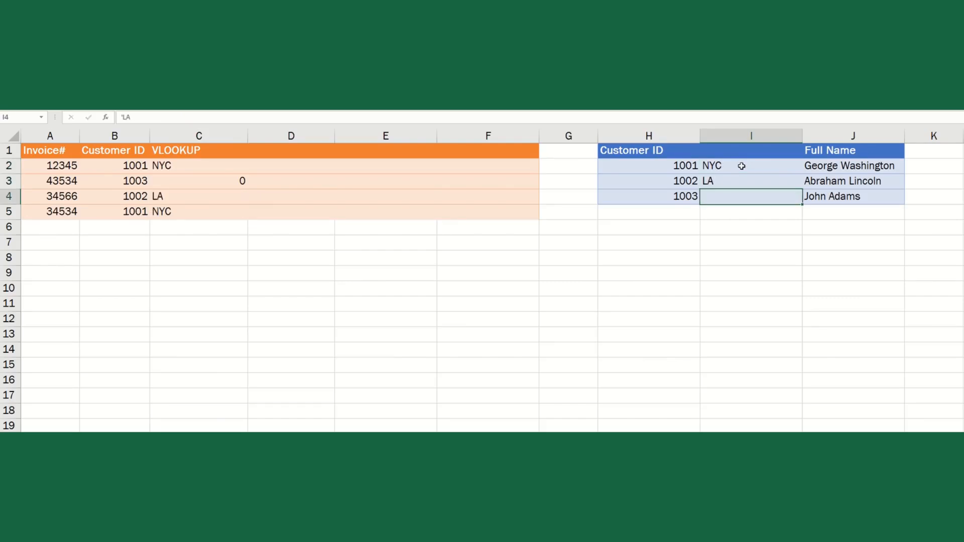
pyautogui.write('Chicago')
pyautogui.hotkey('ctrl', 'Return')
# - Add the header City in I1 and check that C2's VLOOKUP now returns cities
pyautogui.press('Up')
pyautogui.press('Up')
pyautogui.press('Up')
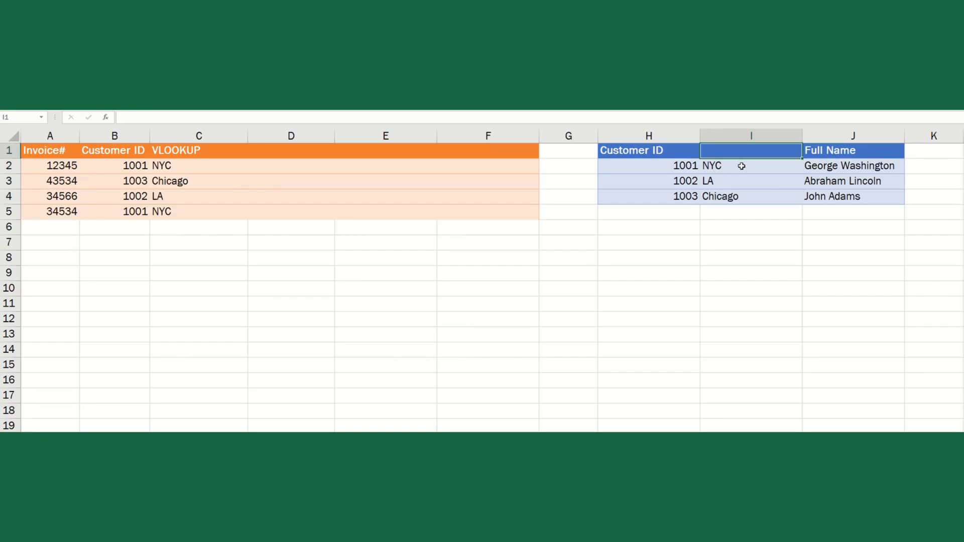
pyautogui.write('City')
pyautogui.press('Left')
pyautogui.press('Left')
pyautogui.press('Left')
pyautogui.press('Left')
pyautogui.press('Left')
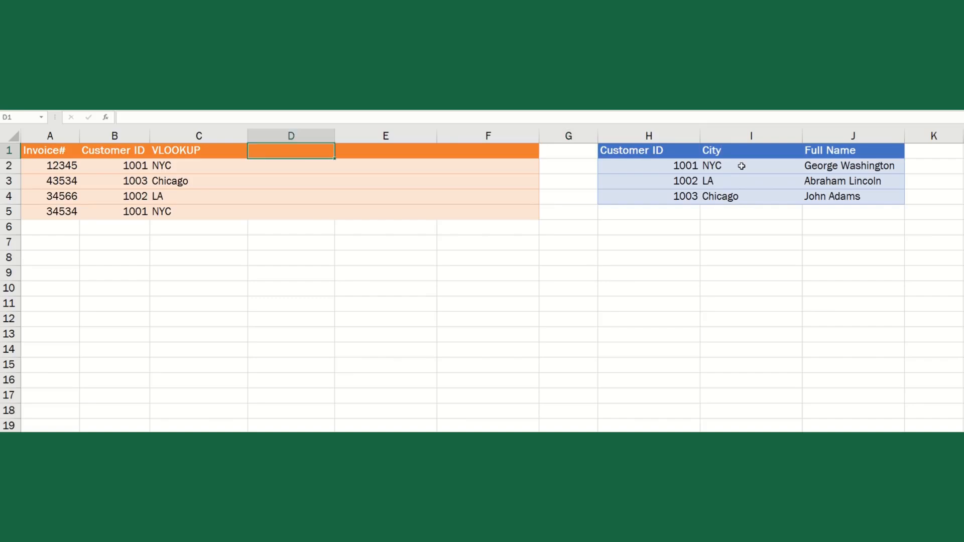
pyautogui.press('Left')
pyautogui.press('Down')
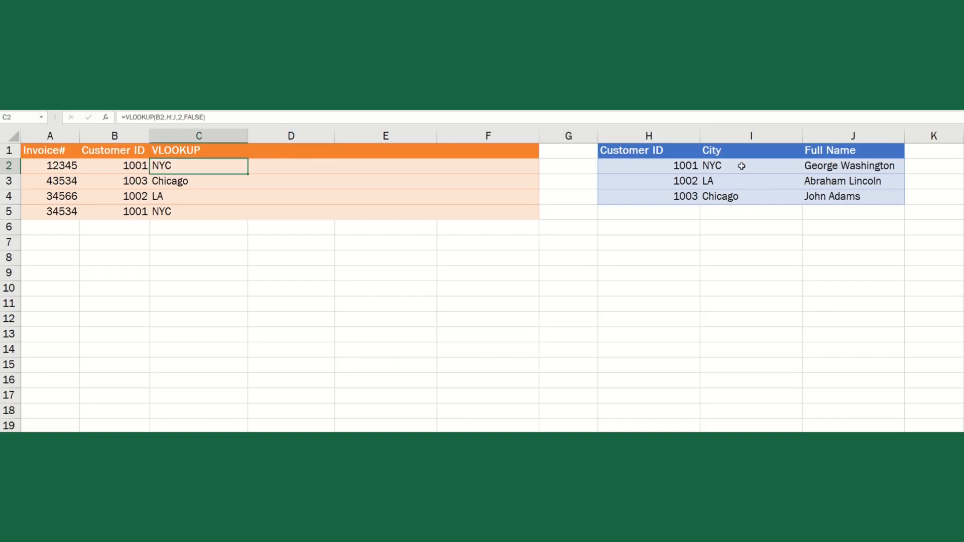
pyautogui.press('Right')
pyautogui.press('Right')
pyautogui.press('Right')
pyautogui.press('Right')
pyautogui.press('Right')
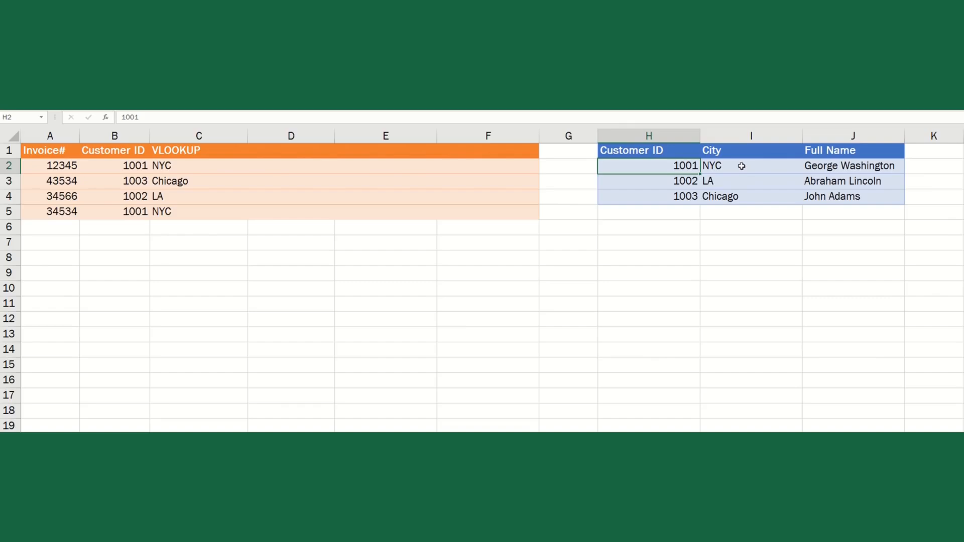
# - Delete the entire City column so Full Name moves back to column I
pyautogui.click(742, 165)
pyautogui.hotkey('ctrl', '-')
pyautogui.press('Down')
pyautogui.press('Down')
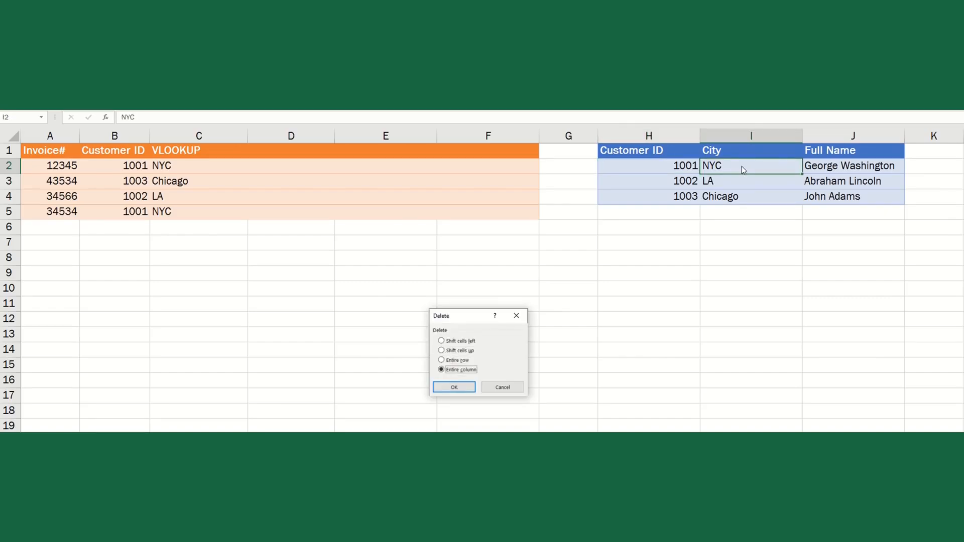
pyautogui.press('Return')
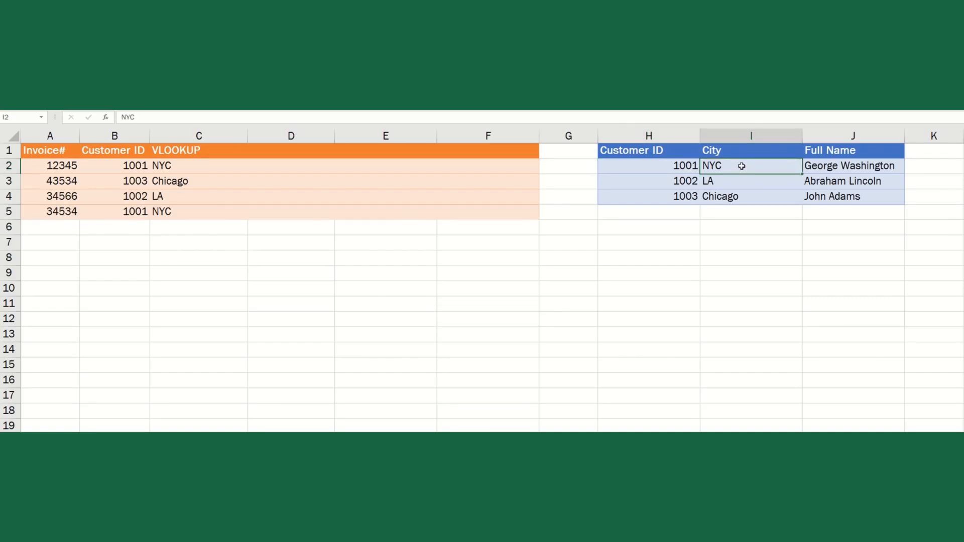
pyautogui.press('Left')
pyautogui.press('Left')
pyautogui.press('Left')
pyautogui.press('Left')
pyautogui.press('Left')
pyautogui.press('Left')
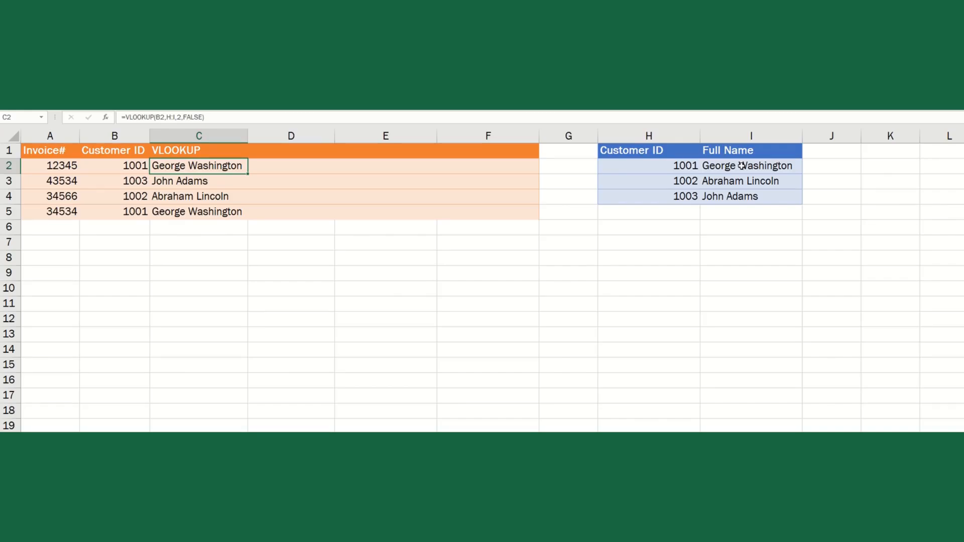
pyautogui.press('Right')
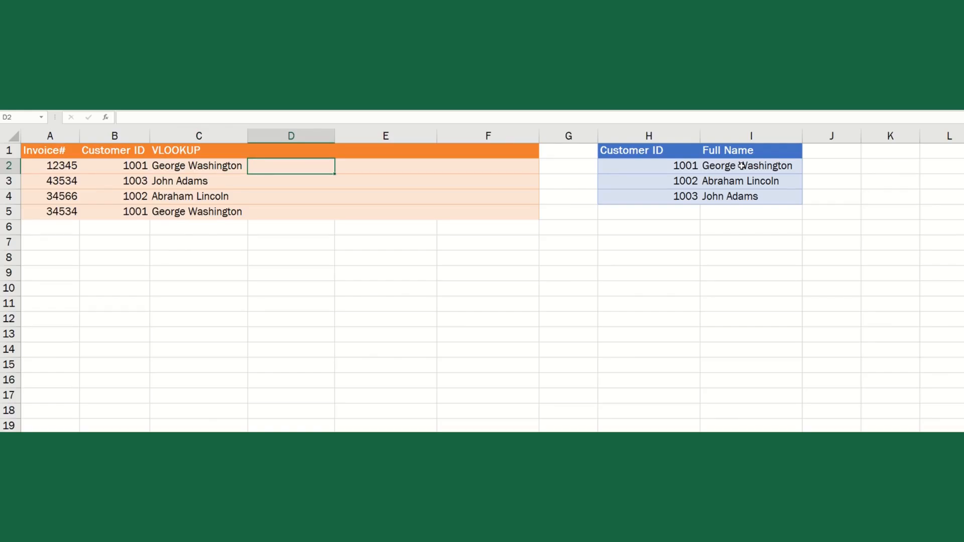
# - Enter =MATCH(B2,H:H,) in D2, returning position 2 for customer 1001
pyautogui.write('=MATCH')
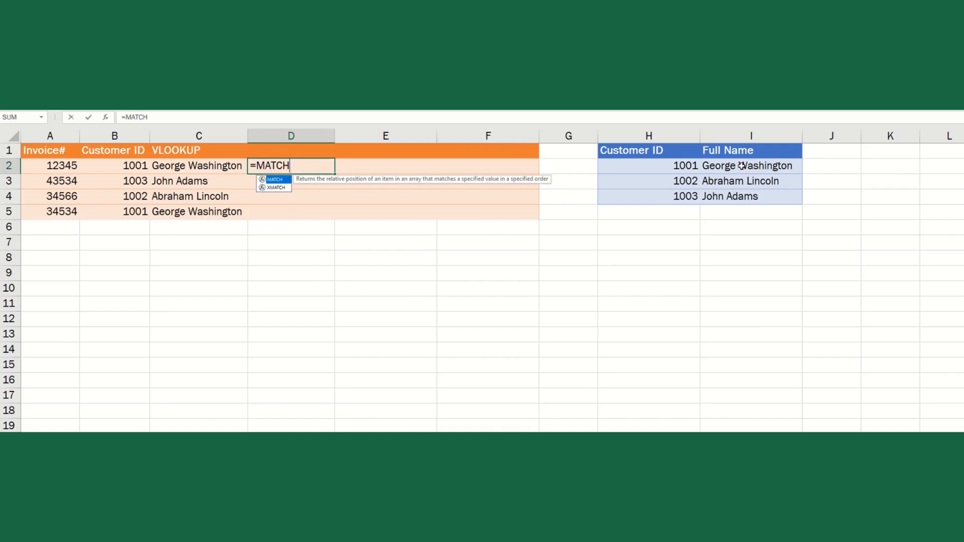
pyautogui.write('(')
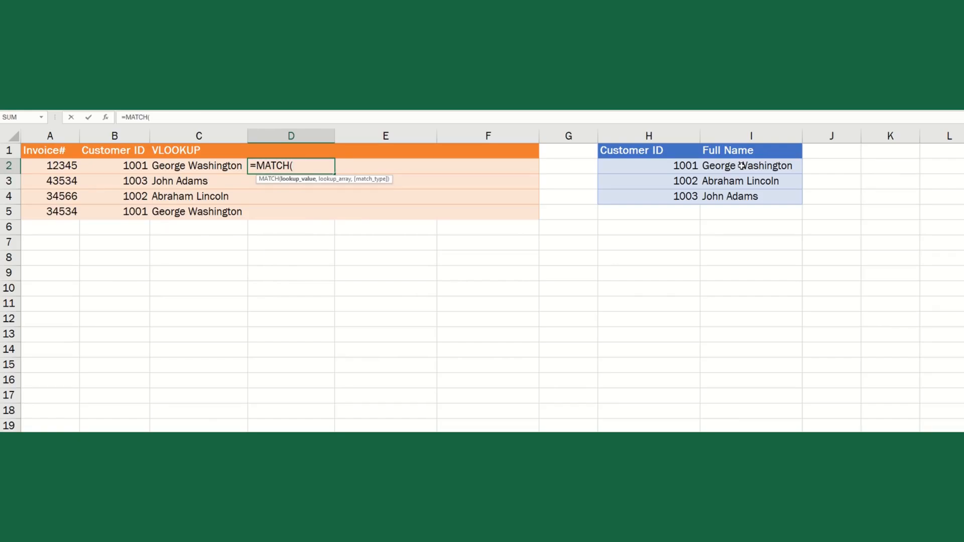
pyautogui.click(126, 165)
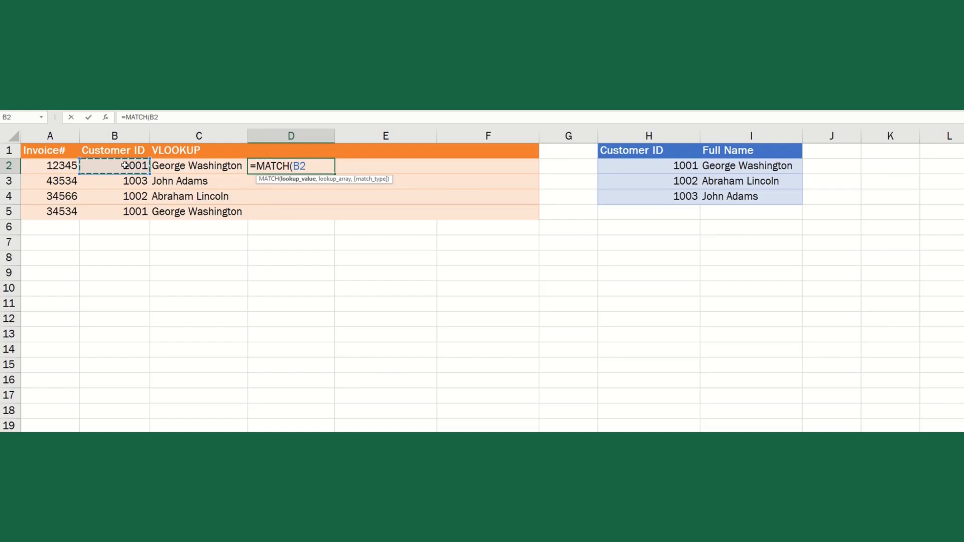
pyautogui.write(',')
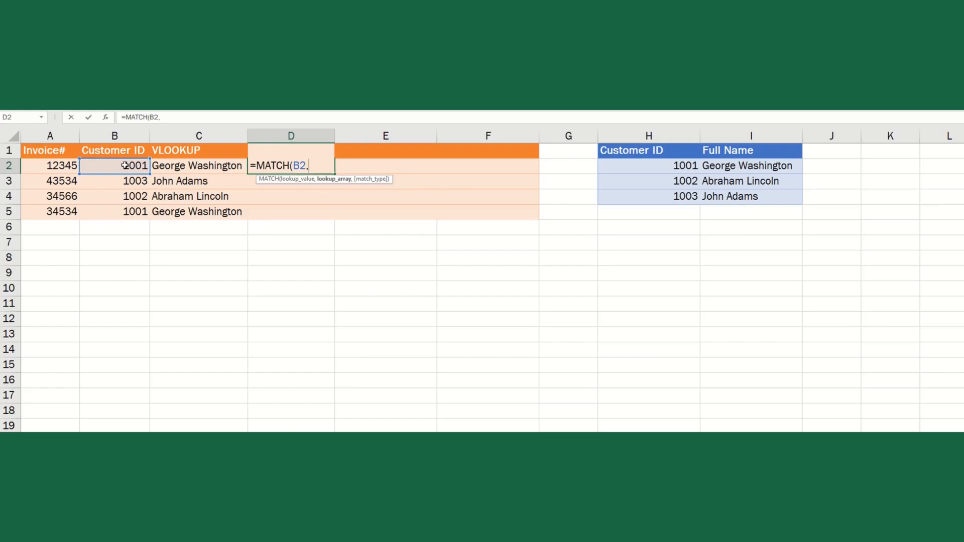
pyautogui.click(619, 135)
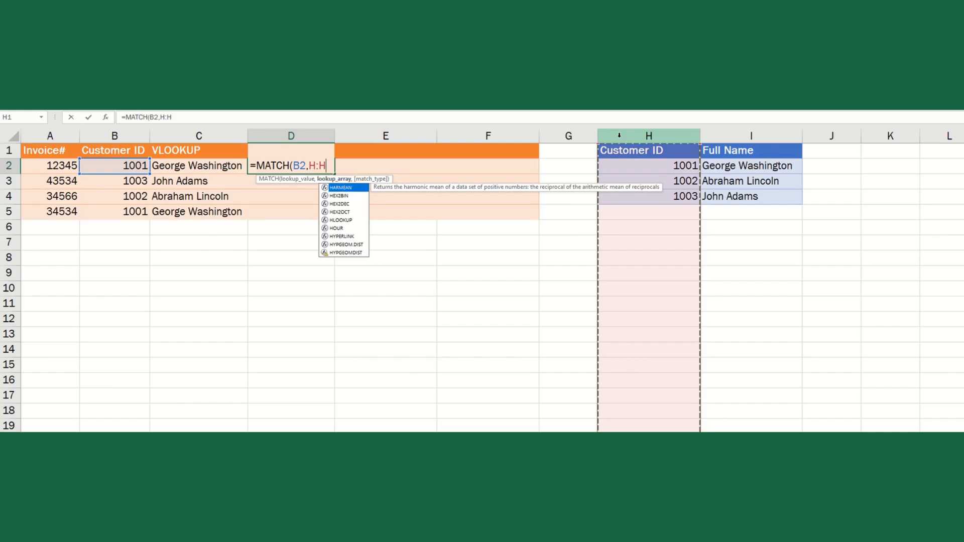
pyautogui.write(',')
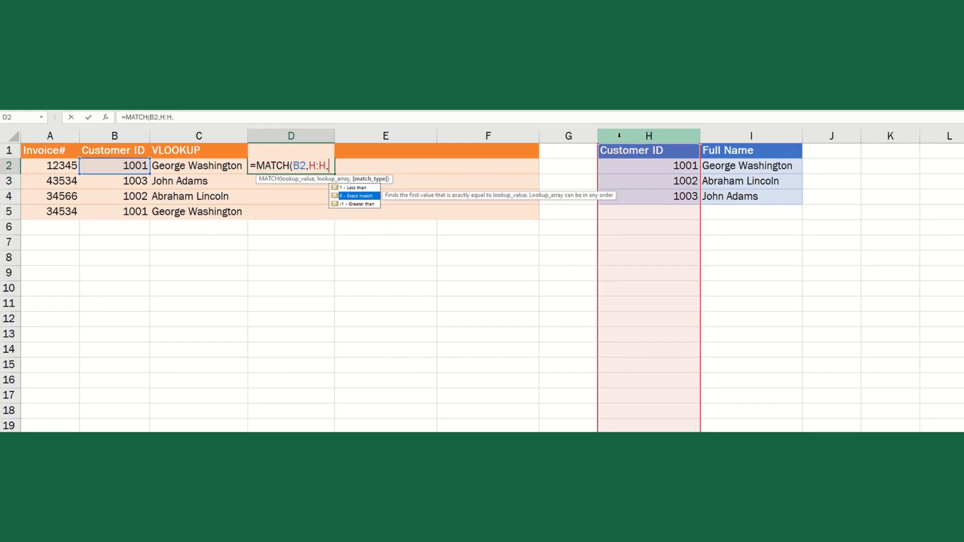
pyautogui.press('Return')
pyautogui.press('Up')
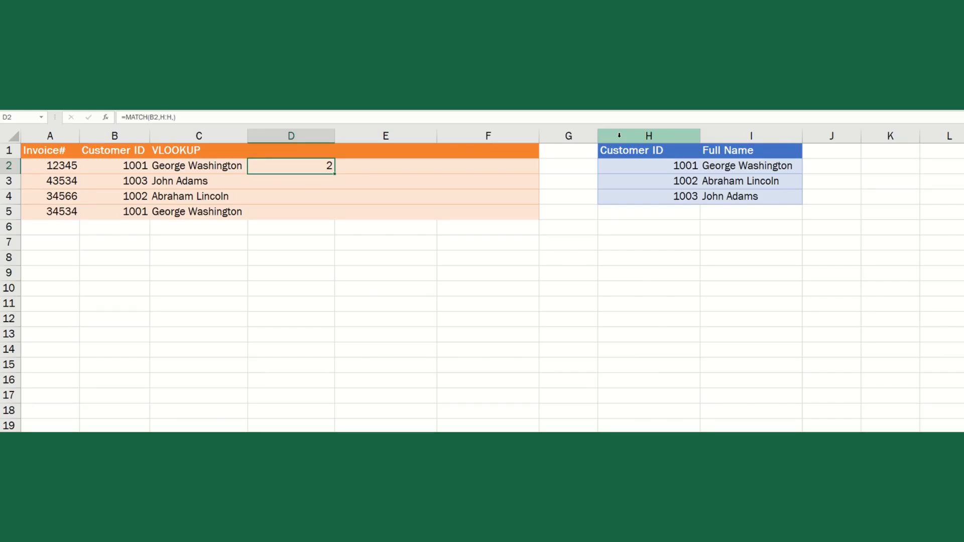
pyautogui.click(650, 150)
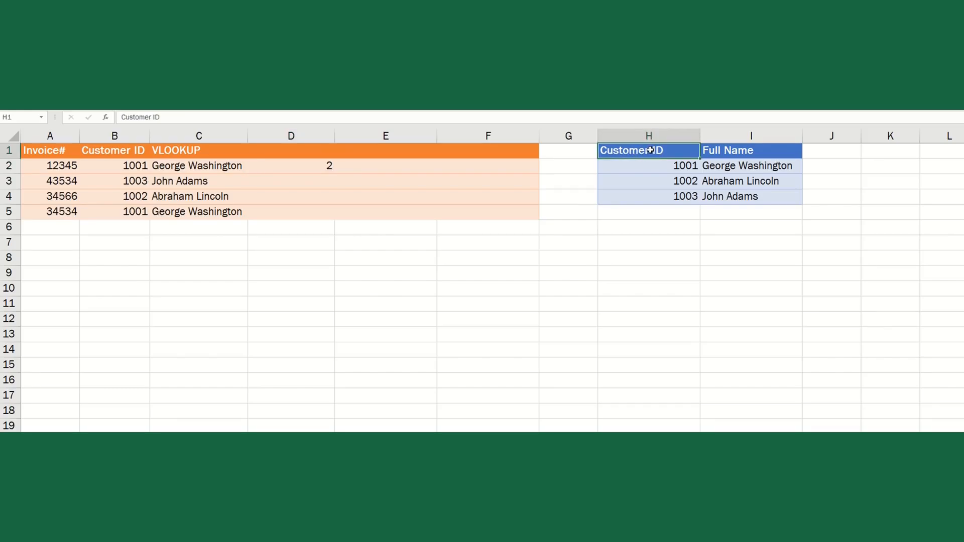
pyautogui.click(650, 162)
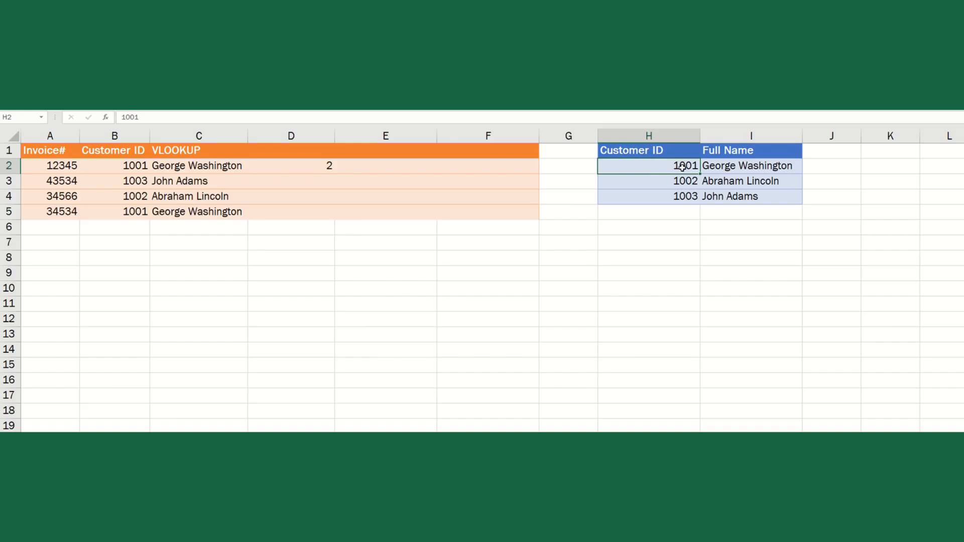
pyautogui.press('Left')
pyautogui.press('Left')
pyautogui.press('Left')
pyautogui.press('Left')
pyautogui.press('Left')
pyautogui.press('Right')
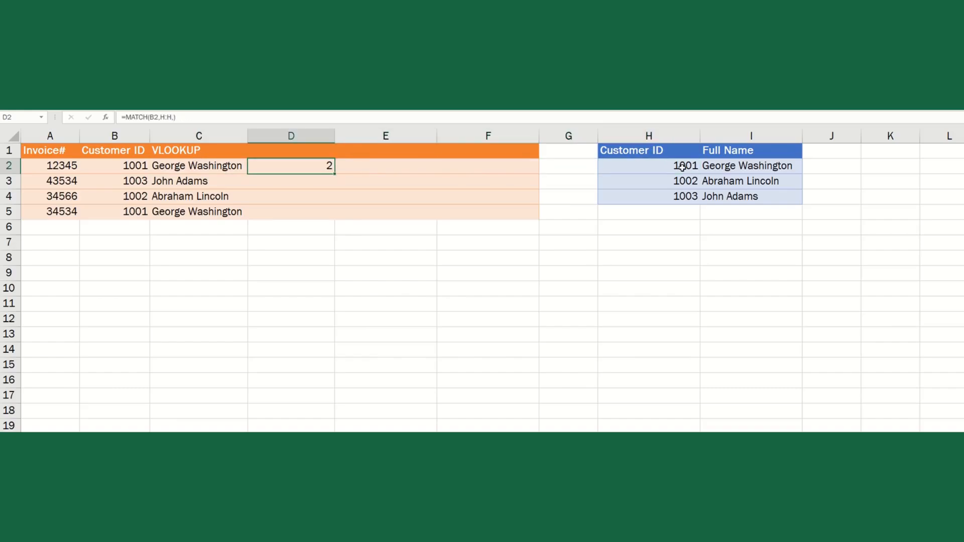
# - Copy the D2 MATCH formula into D3, D4 and D5, giving positions 4, 3 and 2
pyautogui.hotkey('ctrl', 'c')
pyautogui.press('Down')
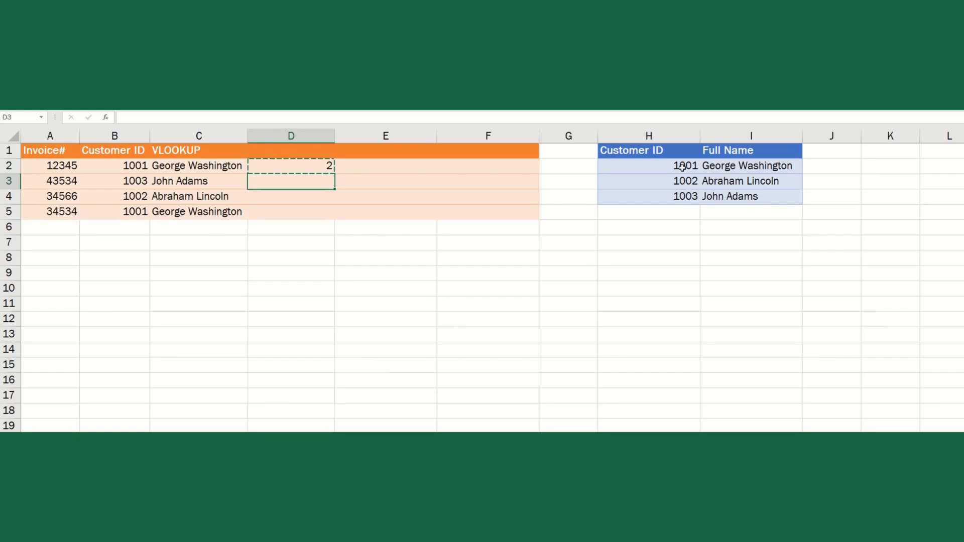
pyautogui.hotkey('ctrl', 'v')
pyautogui.press('Down')
pyautogui.press('Down')
pyautogui.press('Up')
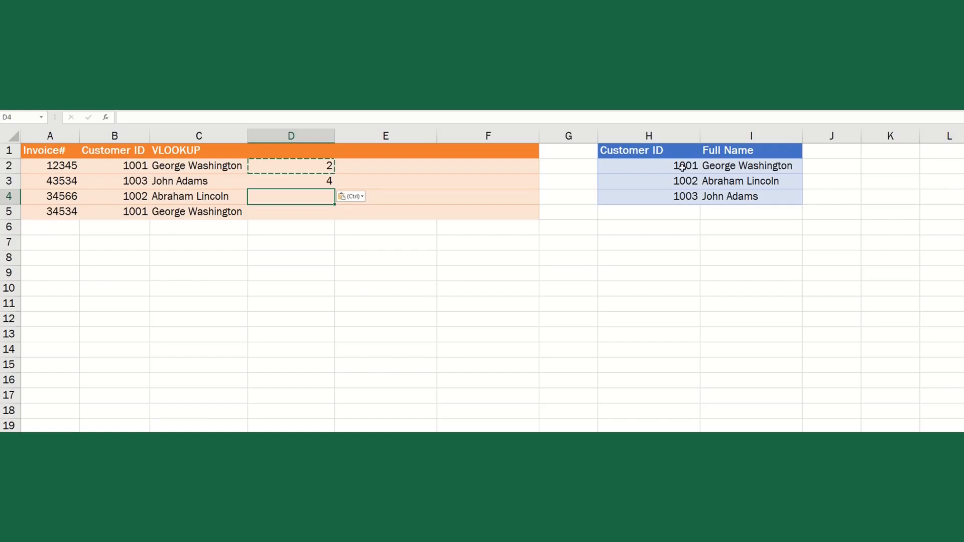
pyautogui.hotkey('ctrl', 'v')
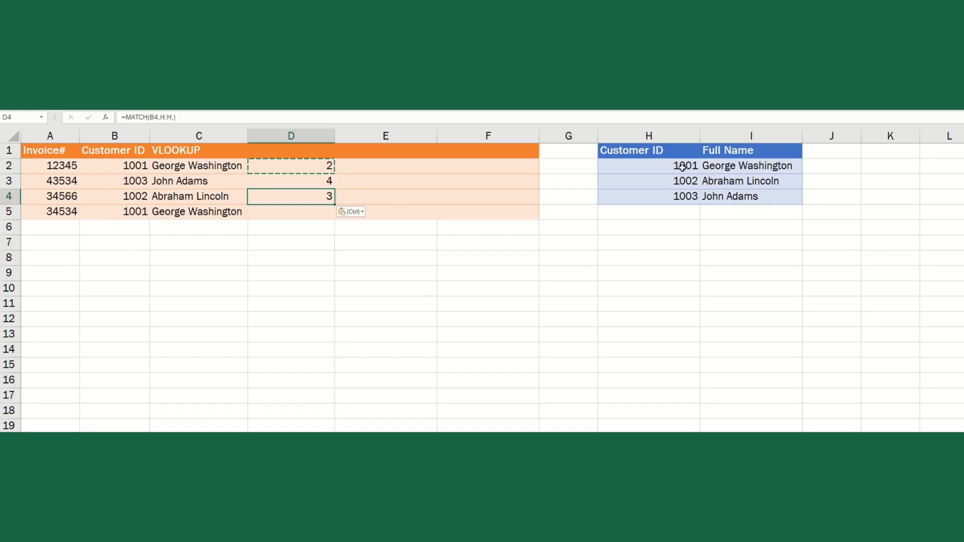
pyautogui.press('Down')
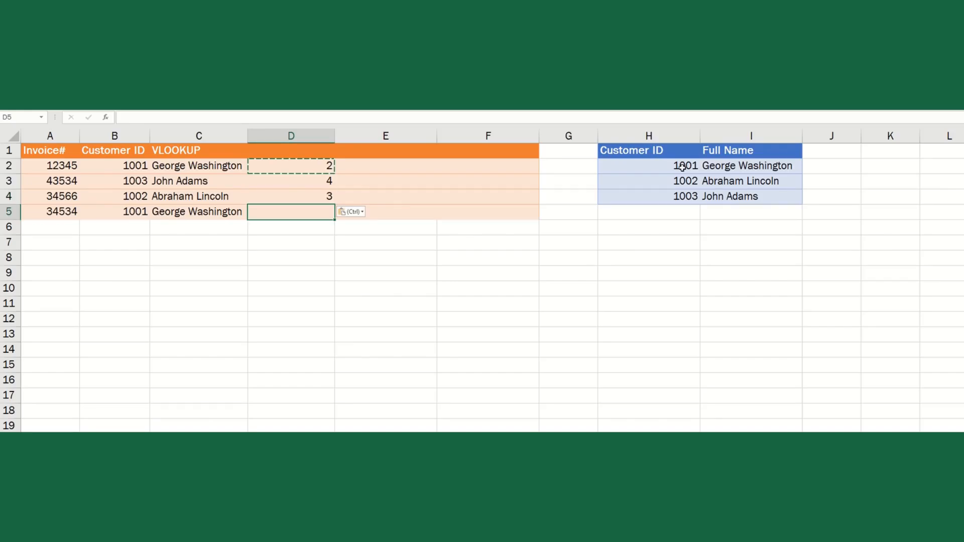
pyautogui.hotkey('ctrl', 'v')
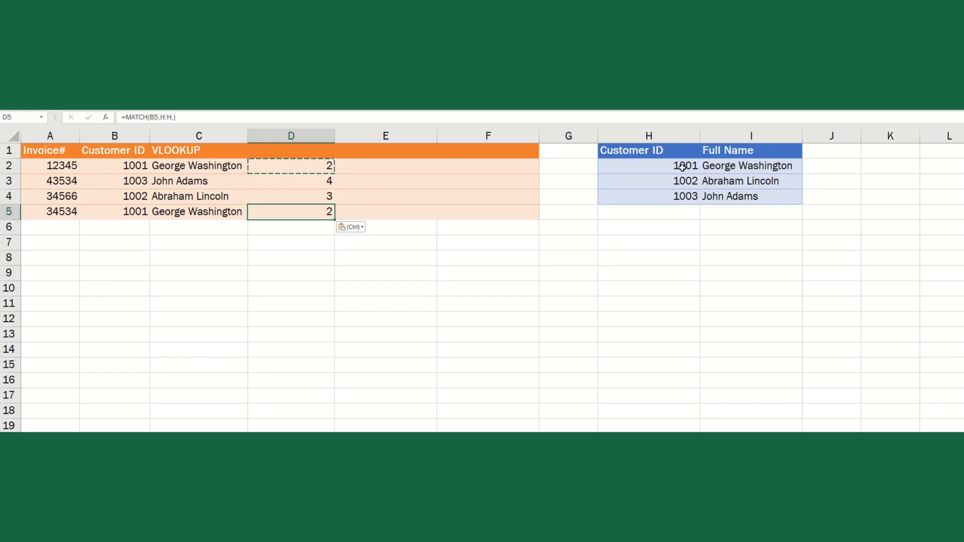
pyautogui.press('Right')
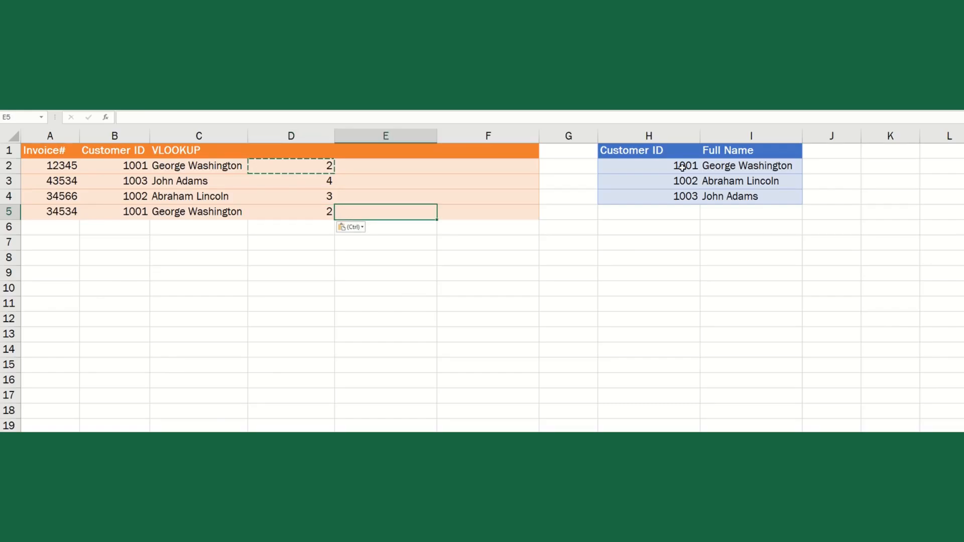
pyautogui.press('Up')
pyautogui.press('Up')
pyautogui.press('Up')
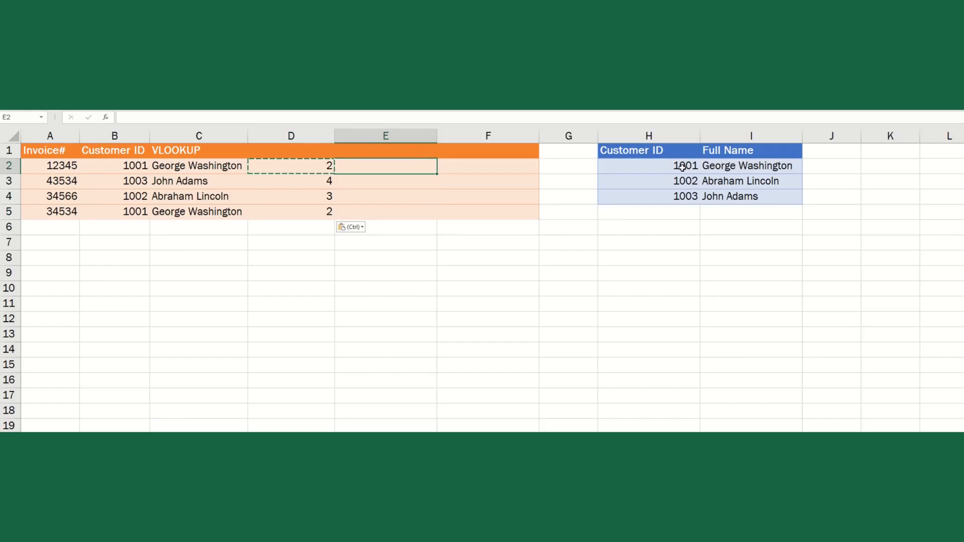
# - Type =INDEX(I:I,D2) in E2 to fetch the full name at D2's position
pyautogui.press('Escape')
pyautogui.write('=INDEX(')
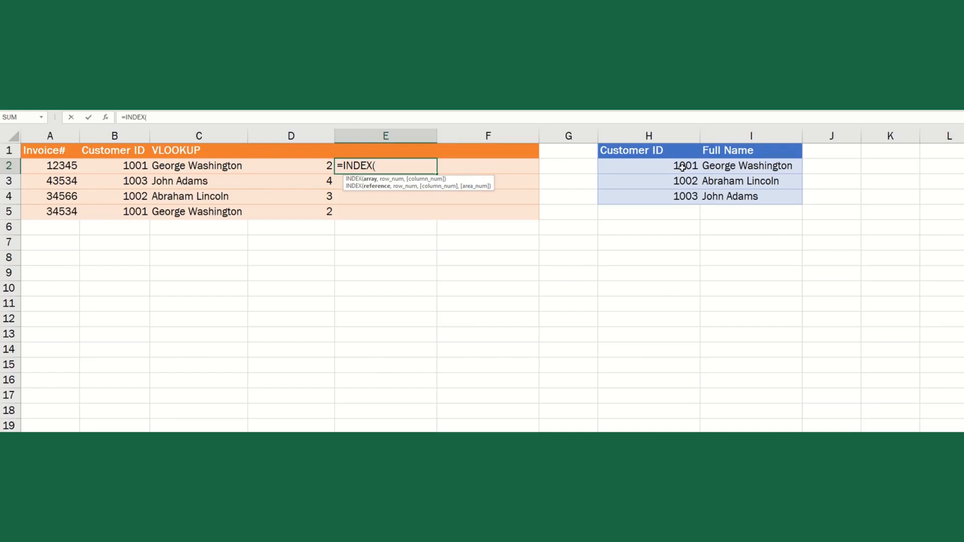
pyautogui.click(752, 136)
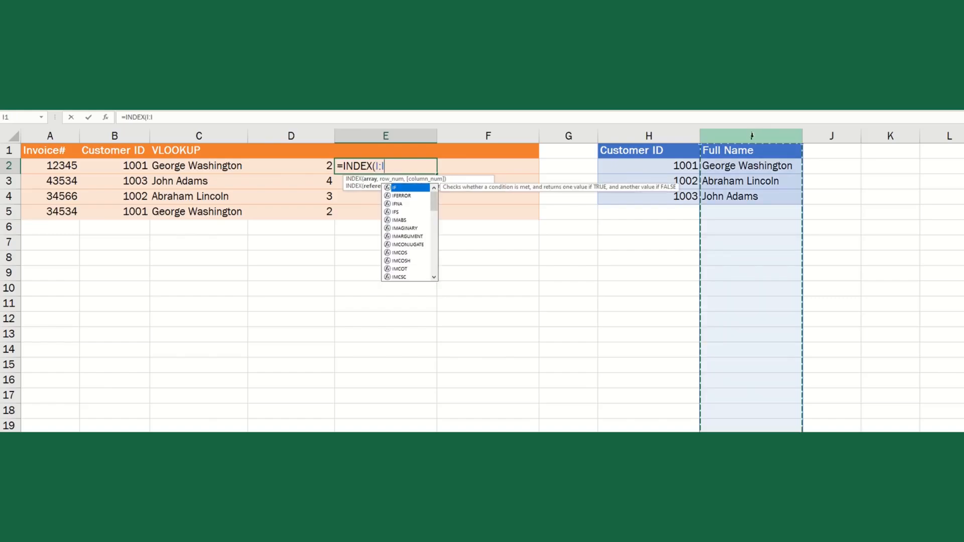
pyautogui.write(',')
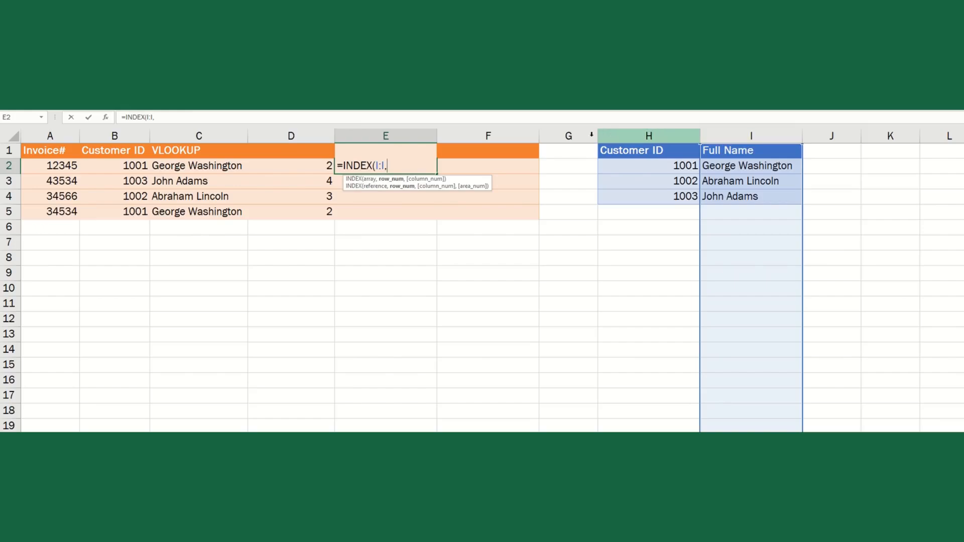
pyautogui.click(305, 165)
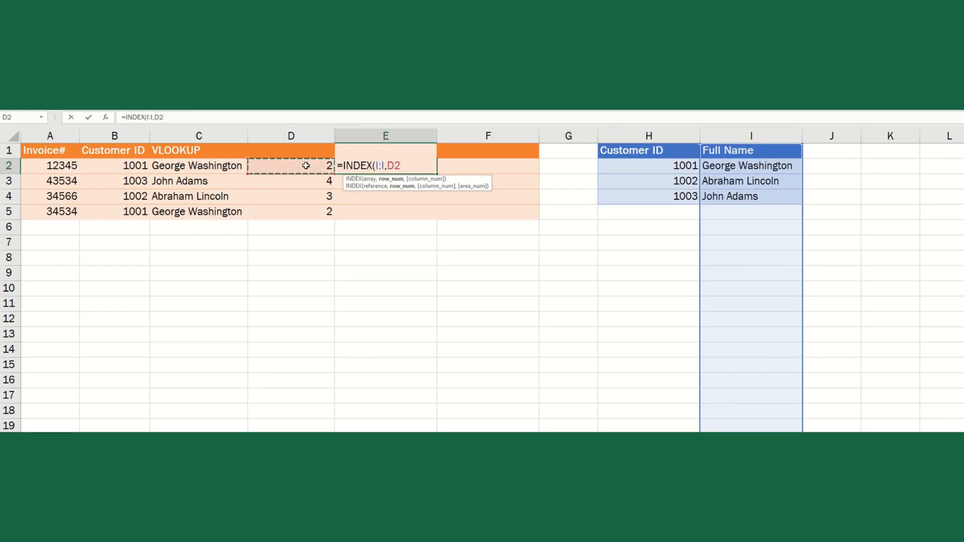
pyautogui.write(')')
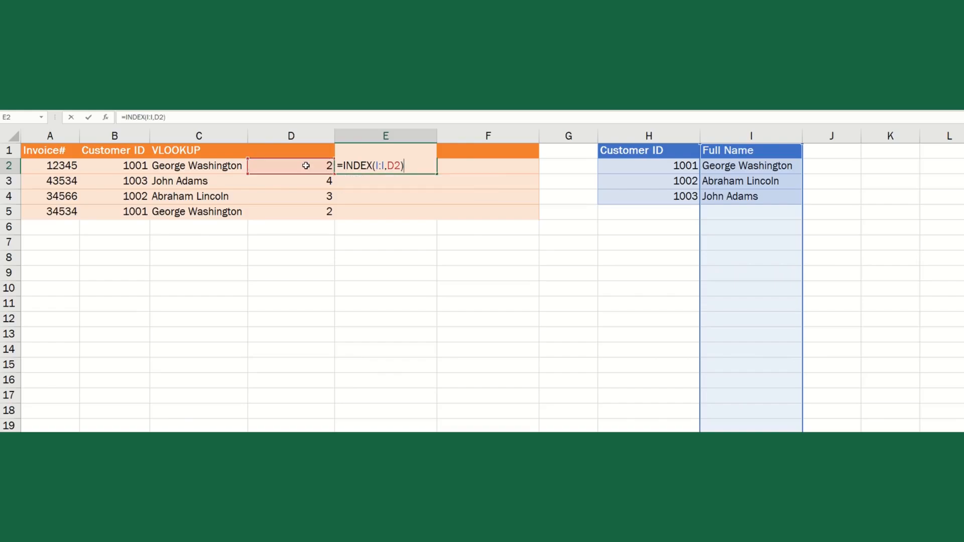
# - Commit E2's INDEX formula and head D1 as MATCH and E1 as INDEX
pyautogui.press('Return')
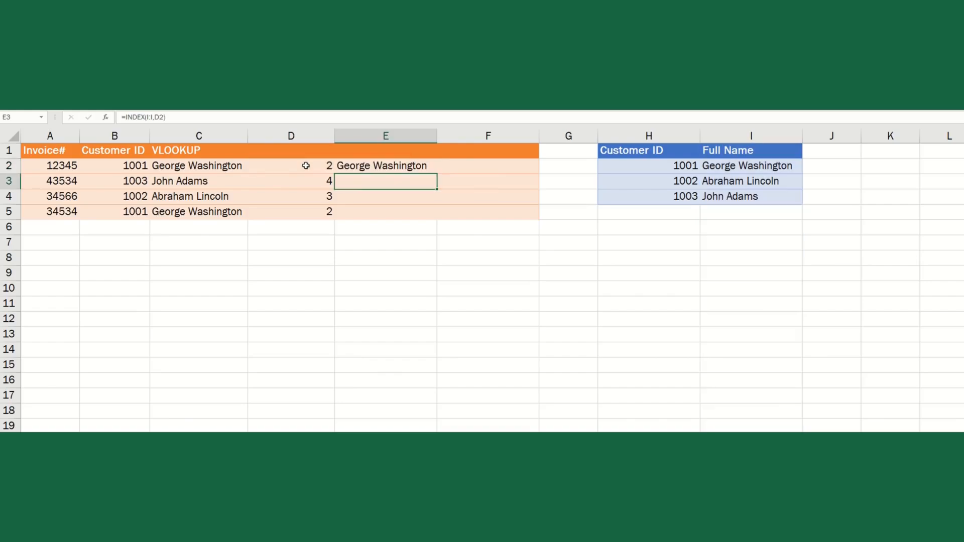
pyautogui.press('Up')
pyautogui.press('Up')
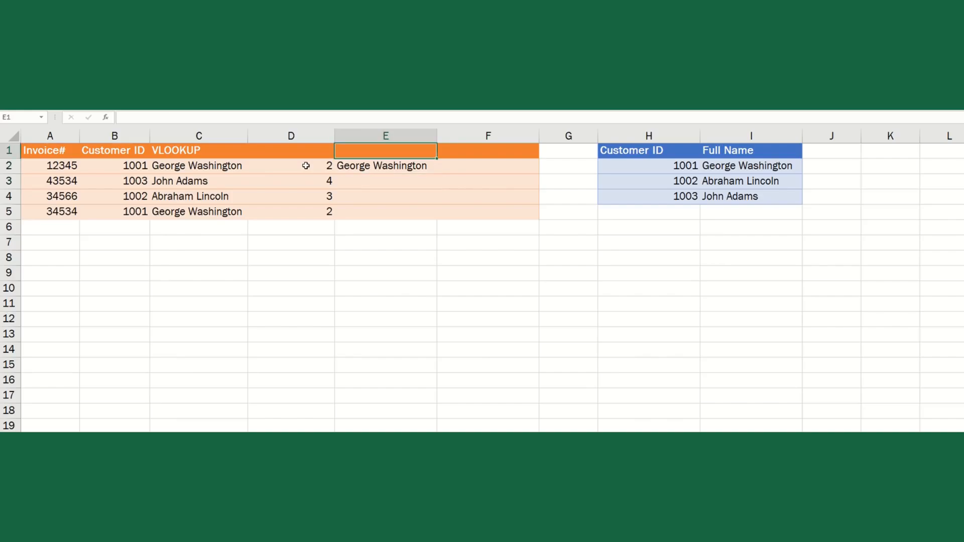
pyautogui.press('Left')
pyautogui.write('MATCH')
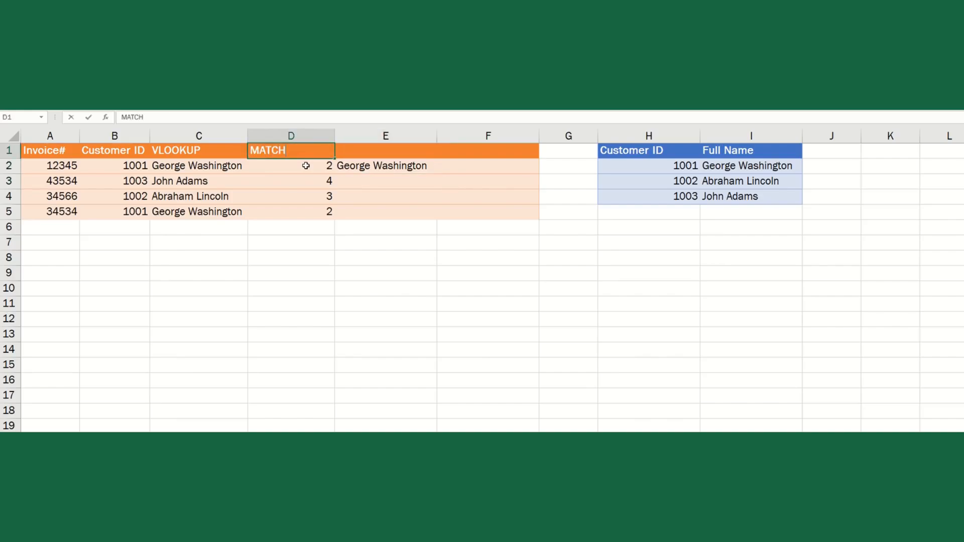
pyautogui.press('Tab')
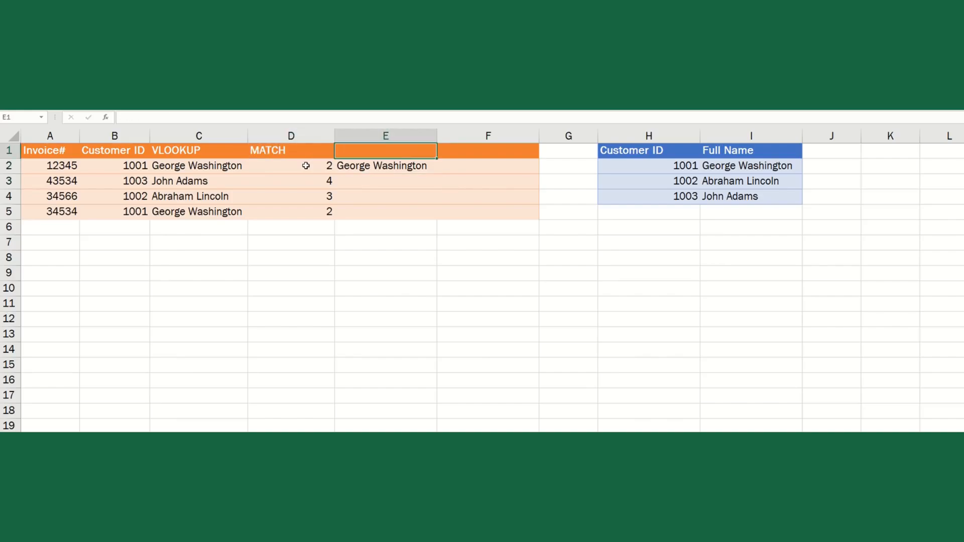
pyautogui.write('INDEX')
pyautogui.press('Return')
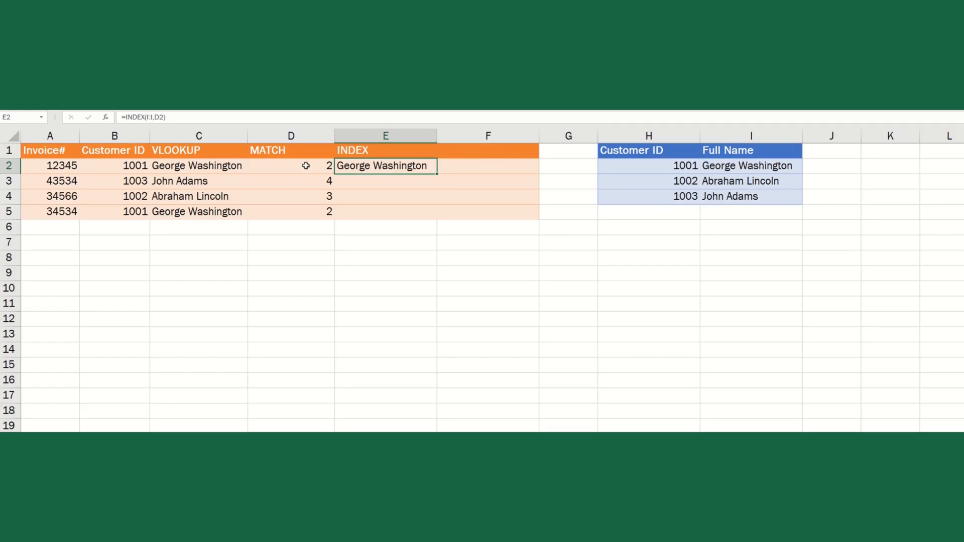
# - Give F1 the heading INDEX MATCH
pyautogui.press('Right')
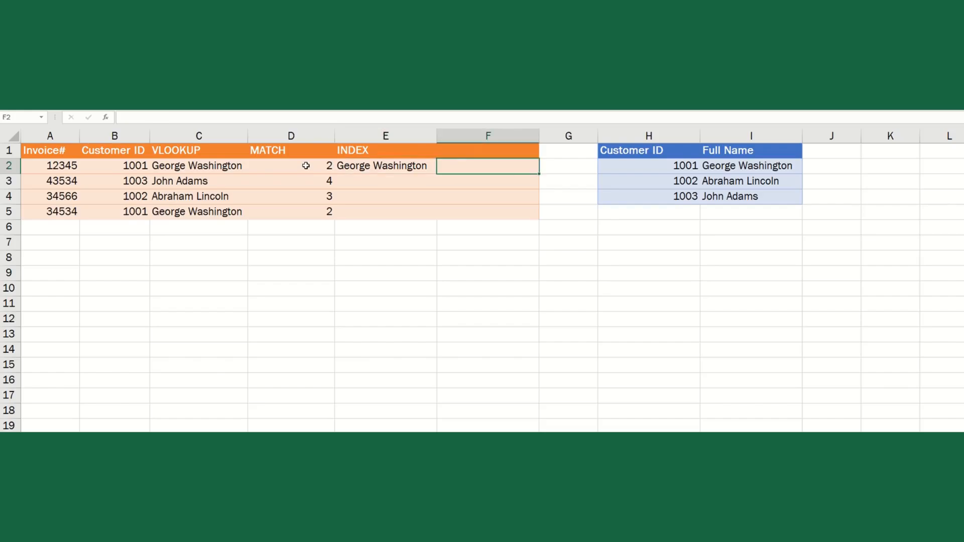
pyautogui.press('Up')
pyautogui.write('INDEX')
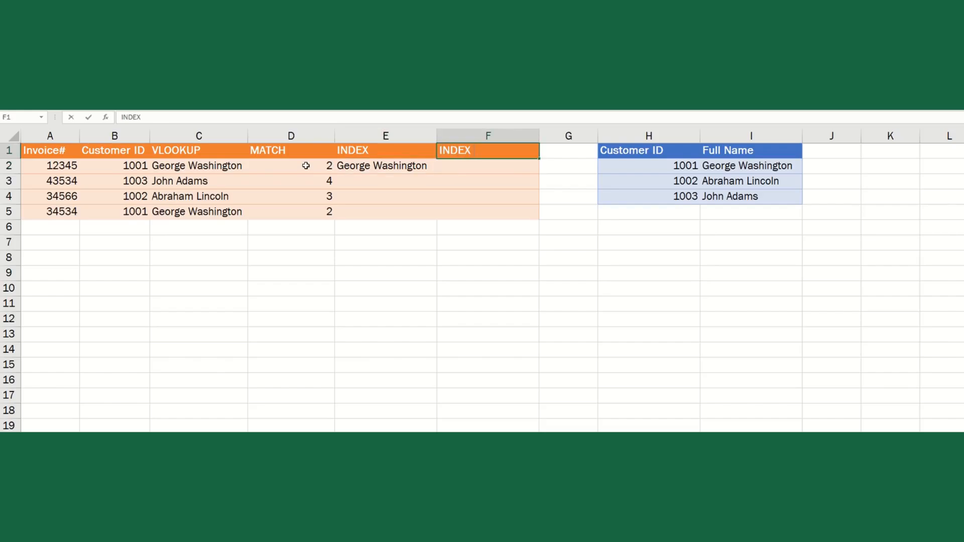
pyautogui.write(' MATCH')
pyautogui.press('Return')
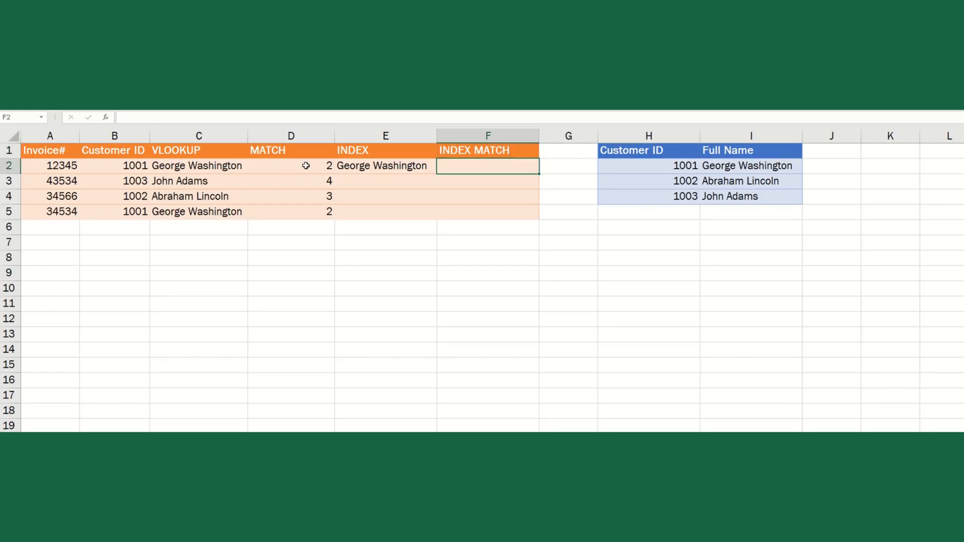
# - Enter =INDEX(I:I,MATCH(B2,H:H,)) in F2 with exact match, returning George Washington
pyautogui.write('=index')
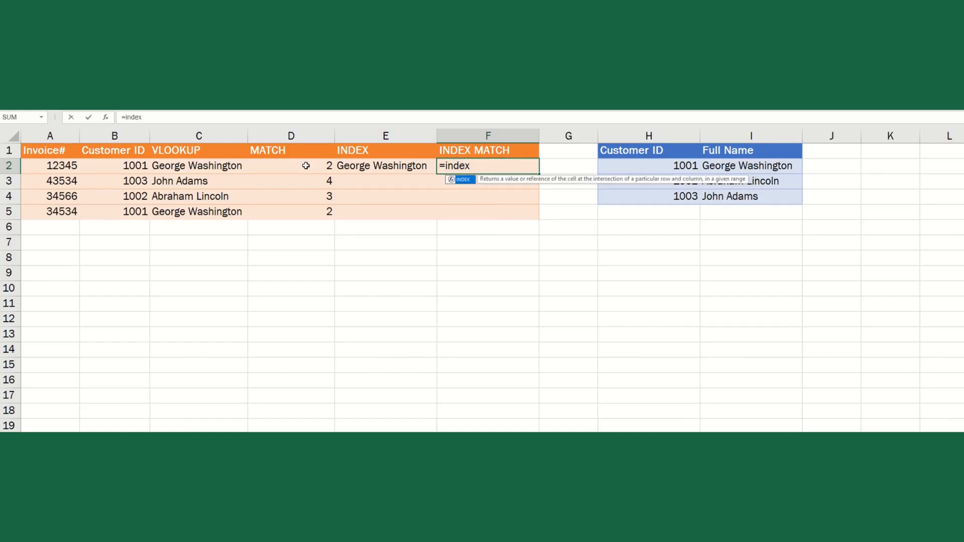
pyautogui.write('(')
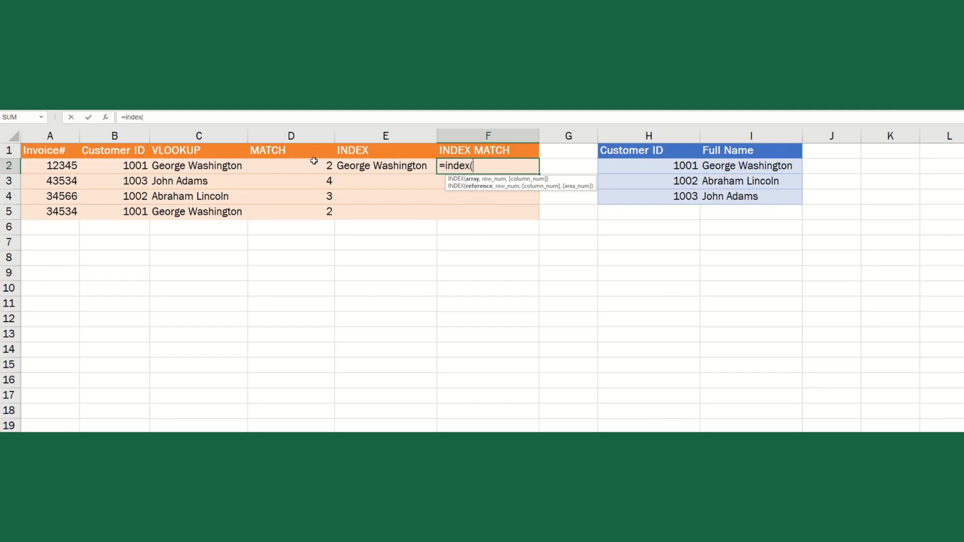
pyautogui.click(719, 136)
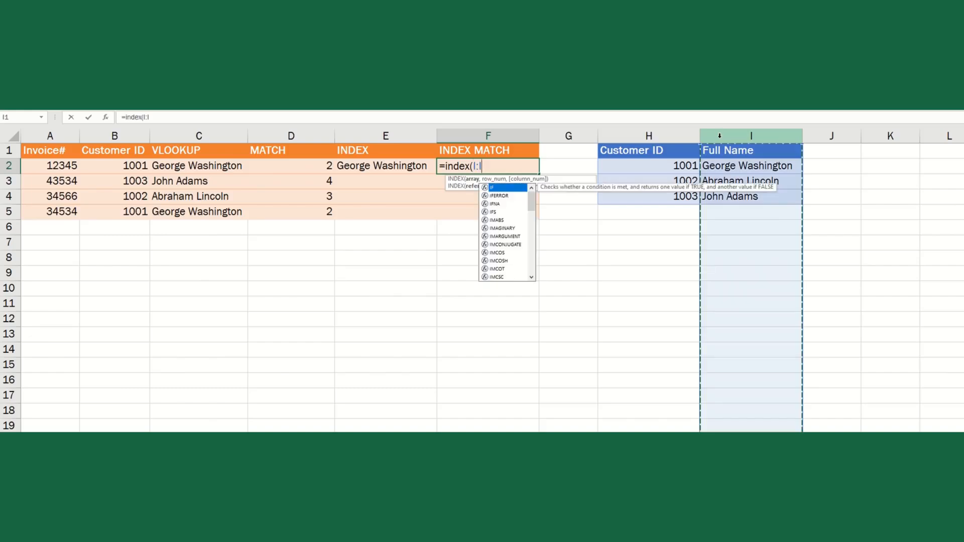
pyautogui.write(',')
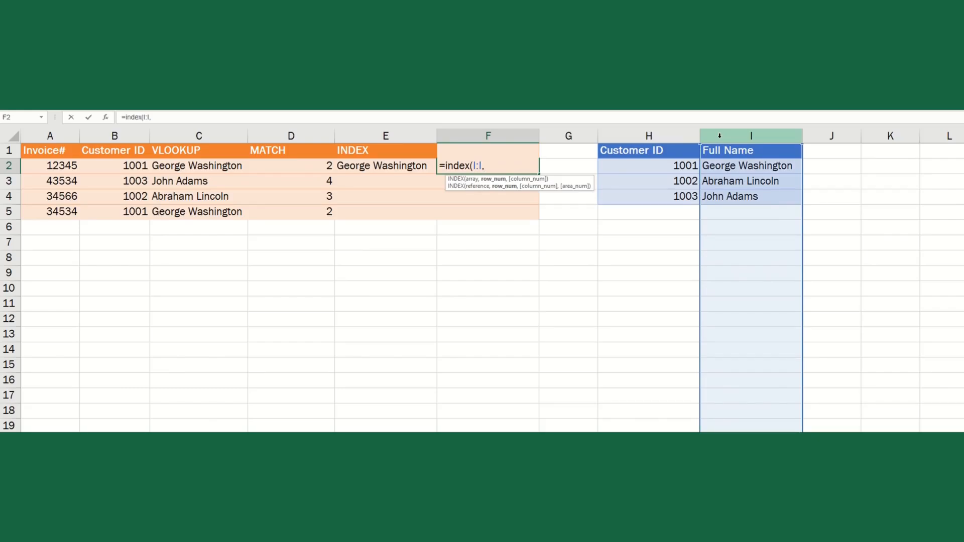
pyautogui.write('match')
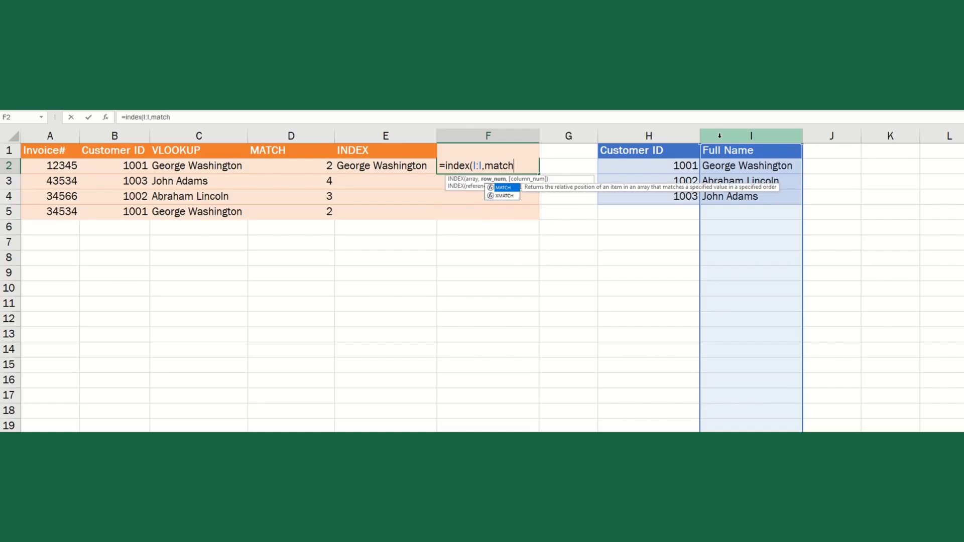
pyautogui.write('(')
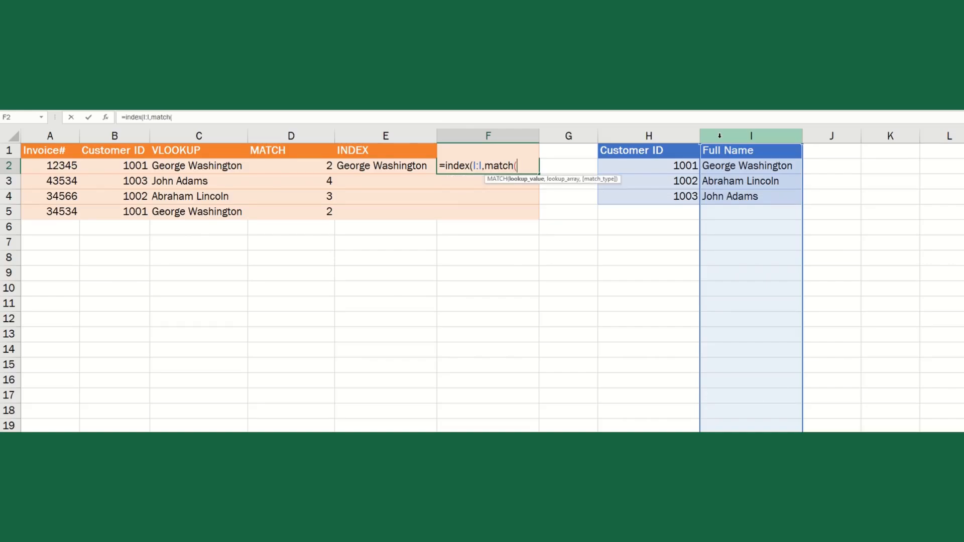
pyautogui.click(118, 168)
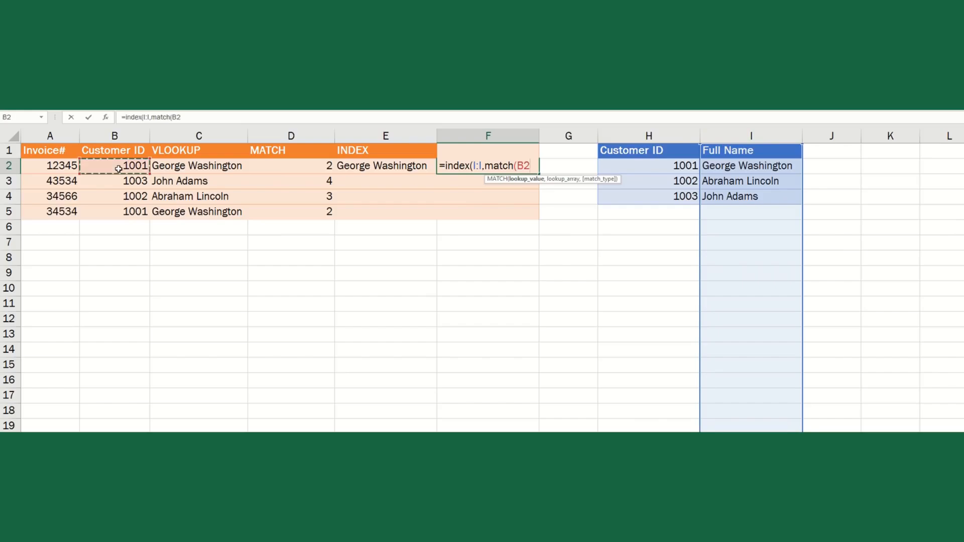
pyautogui.write(',')
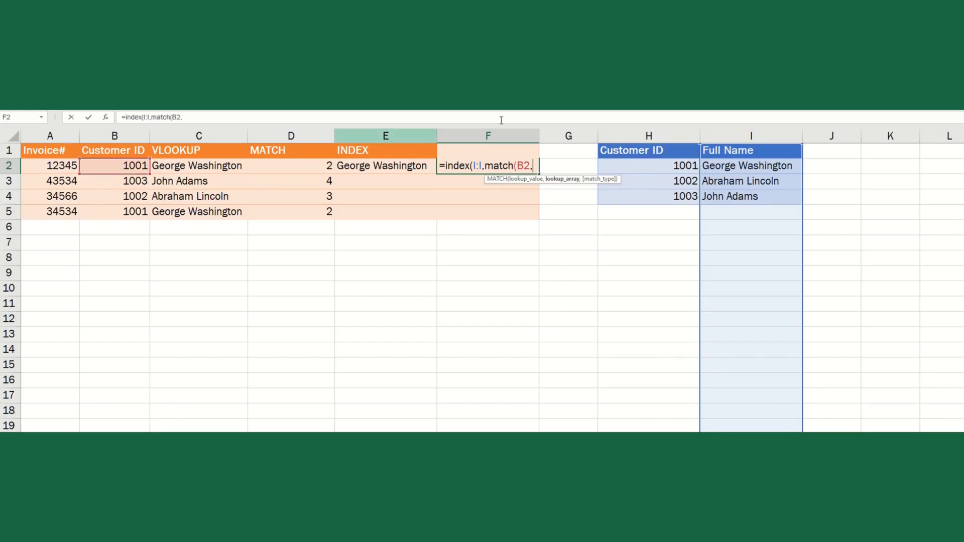
pyautogui.click(647, 136)
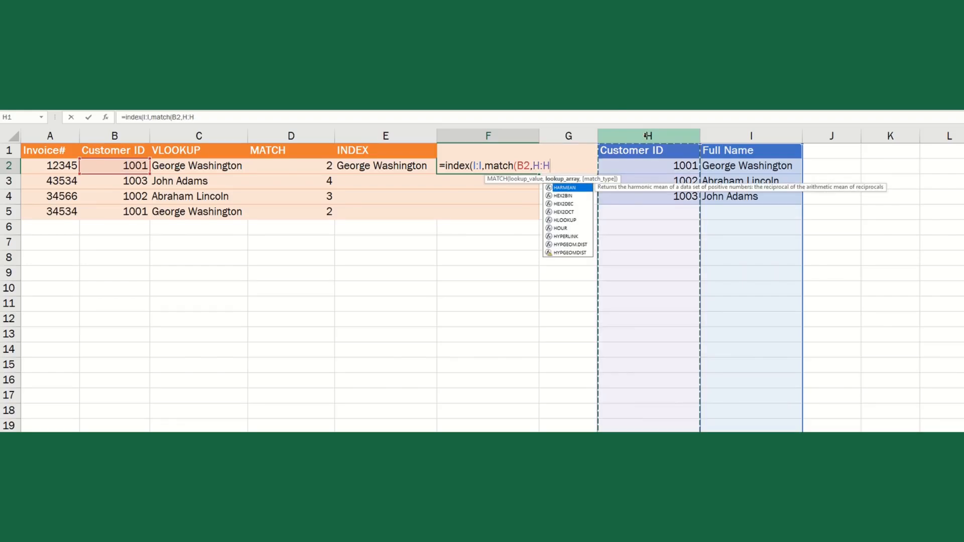
pyautogui.write(',')
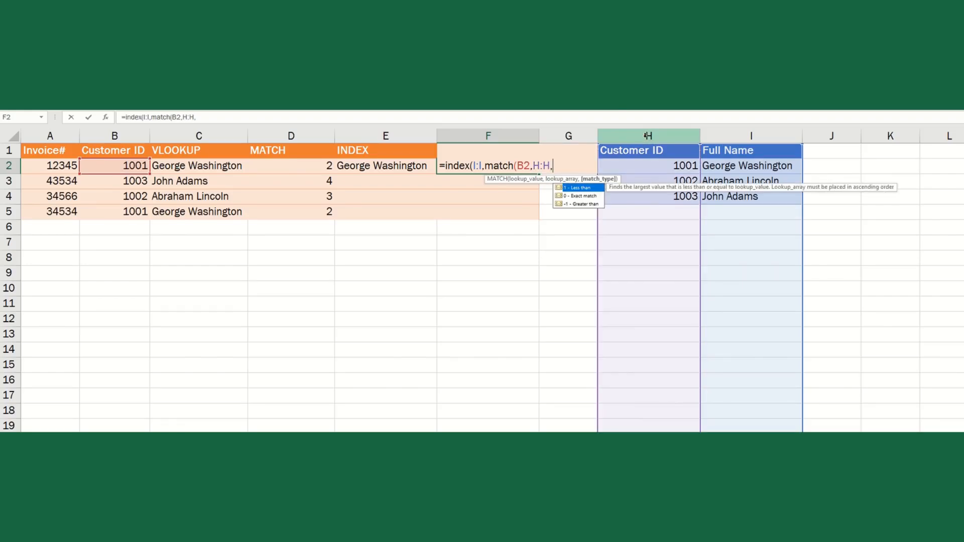
pyautogui.press('Down')
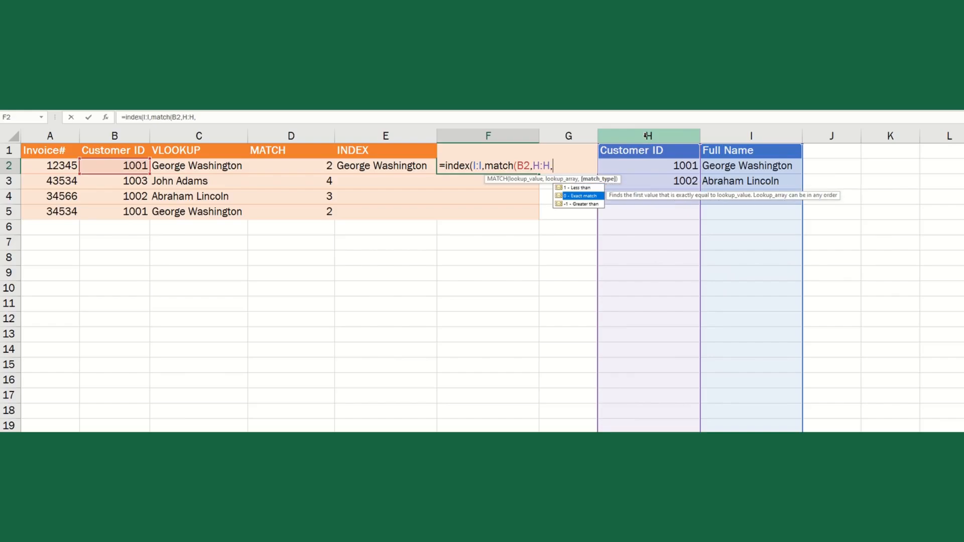
pyautogui.write(')')
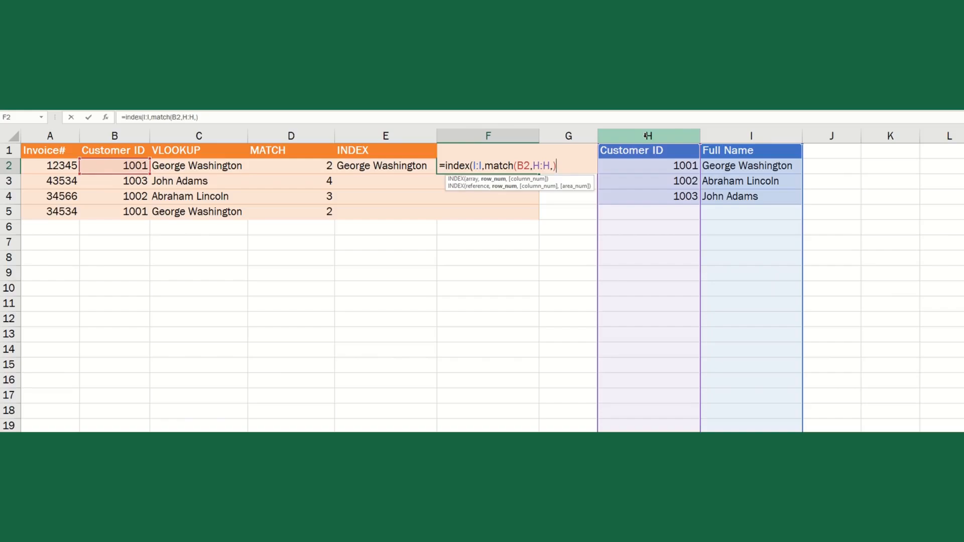
pyautogui.write(')')
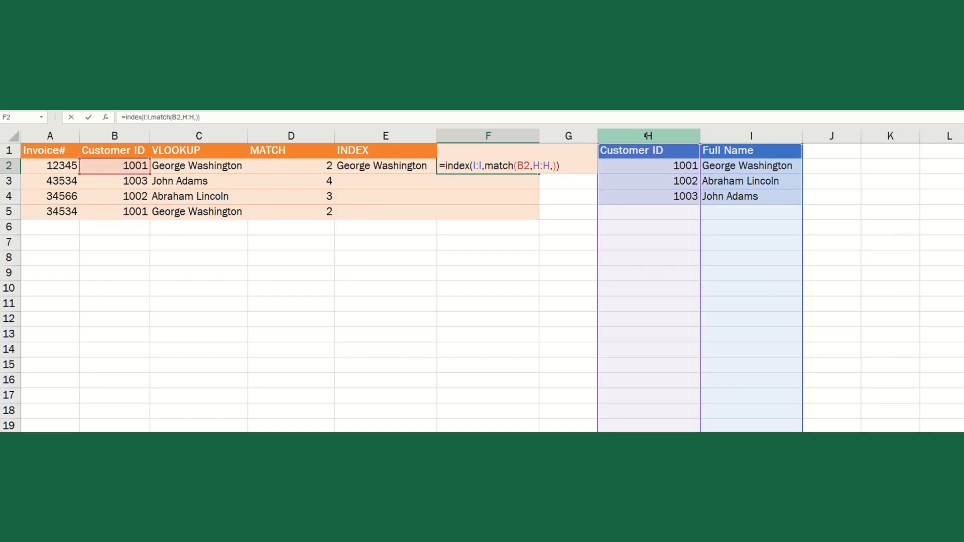
pyautogui.press('Return')
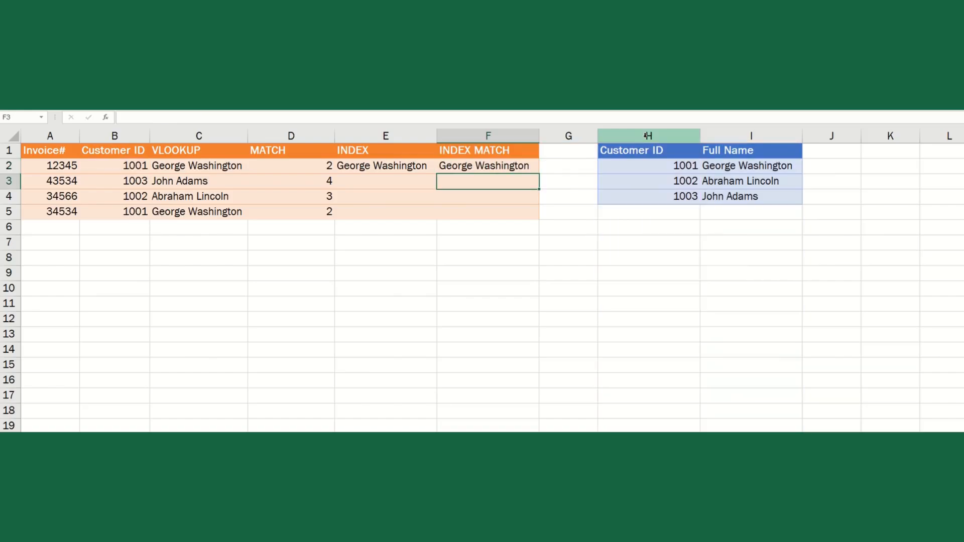
# - Copy F2's INDEX MATCH formula into F3:F5
pyautogui.press('Up')
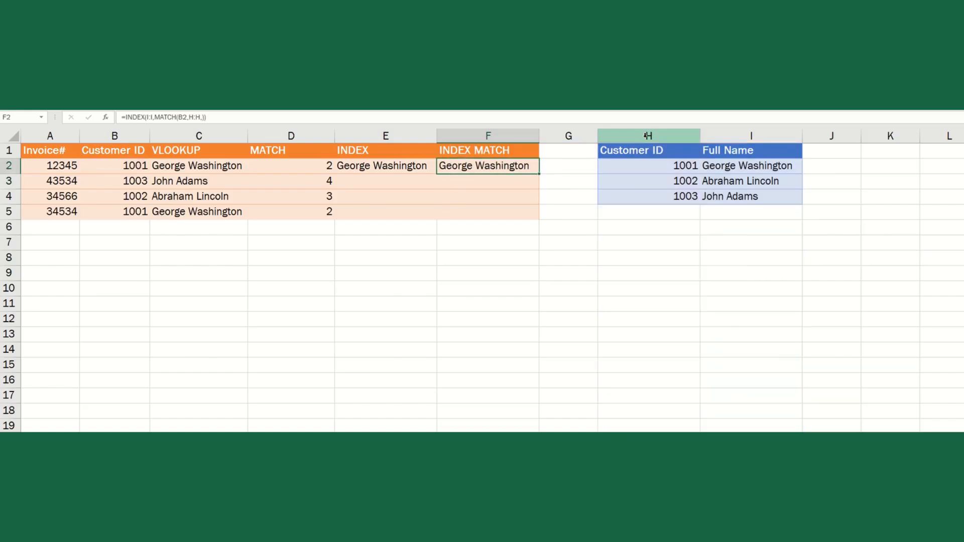
pyautogui.hotkey('ctrl', 'c')
pyautogui.press('Down')
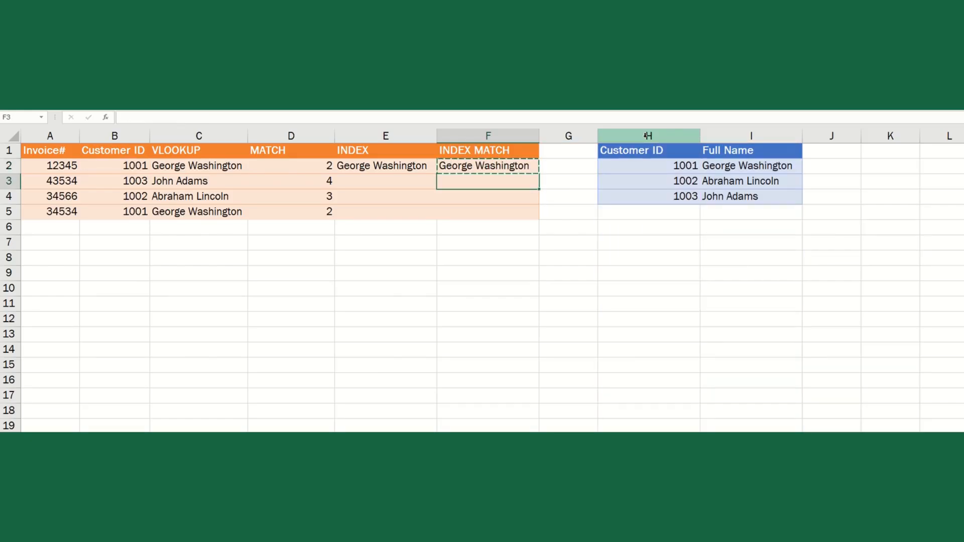
pyautogui.hotkey('shift', 'Down')
pyautogui.hotkey('shift', 'Down')
pyautogui.hotkey('ctrl', 'v')
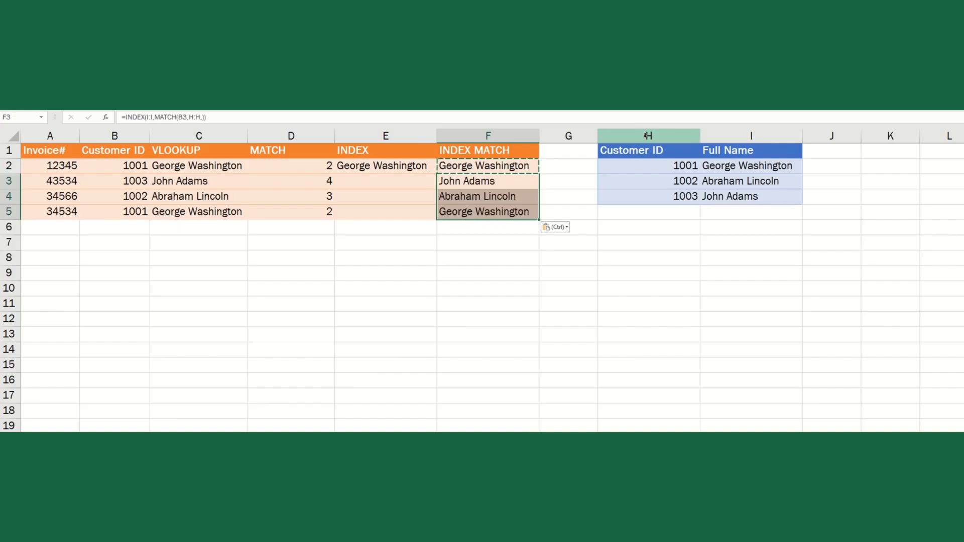
# - Select cells D3:E3 in the MATCH and INDEX columns
pyautogui.press('Left')
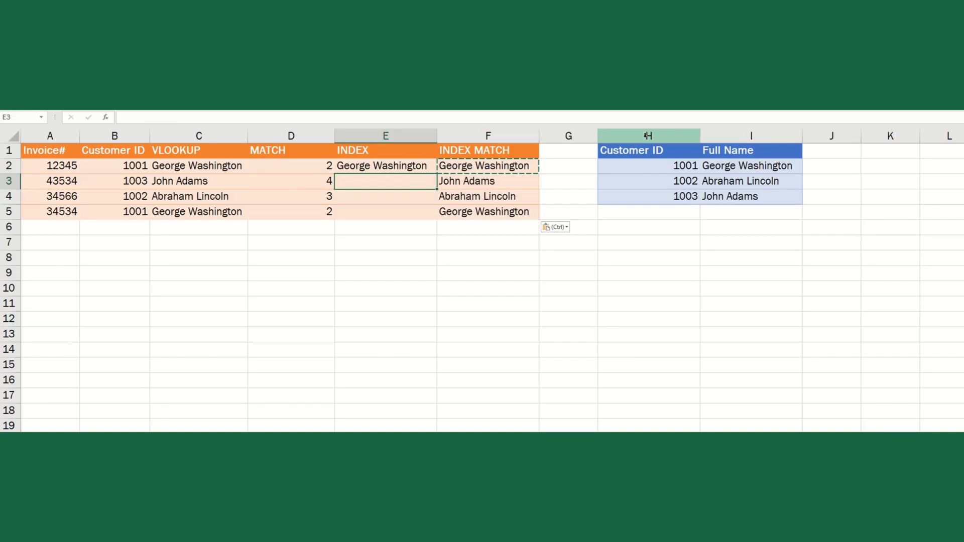
pyautogui.press('Left')
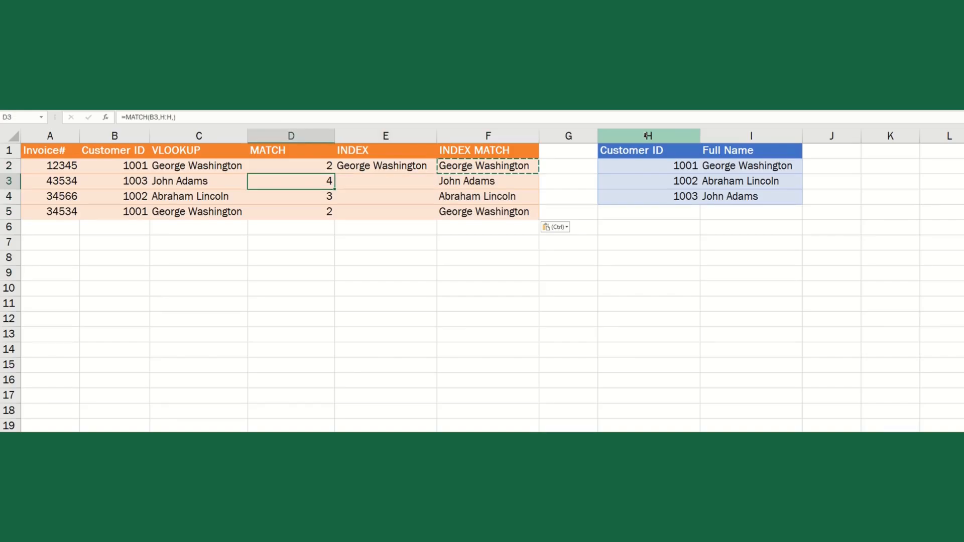
pyautogui.hotkey('shift', 'Right')
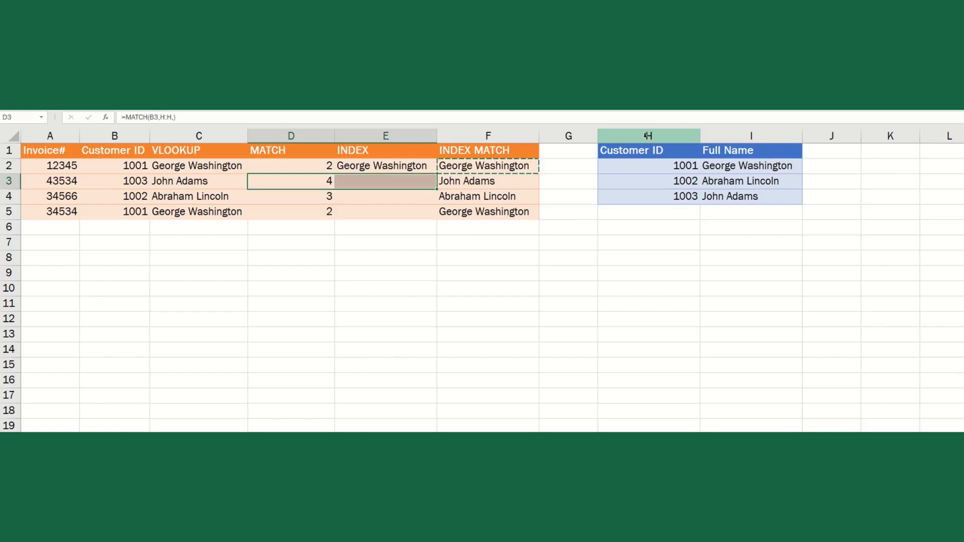
# - Delete the entire MATCH and INDEX helper columns
pyautogui.hotkey('ctrl', '-')
pyautogui.press('Down')
pyautogui.press('Return')
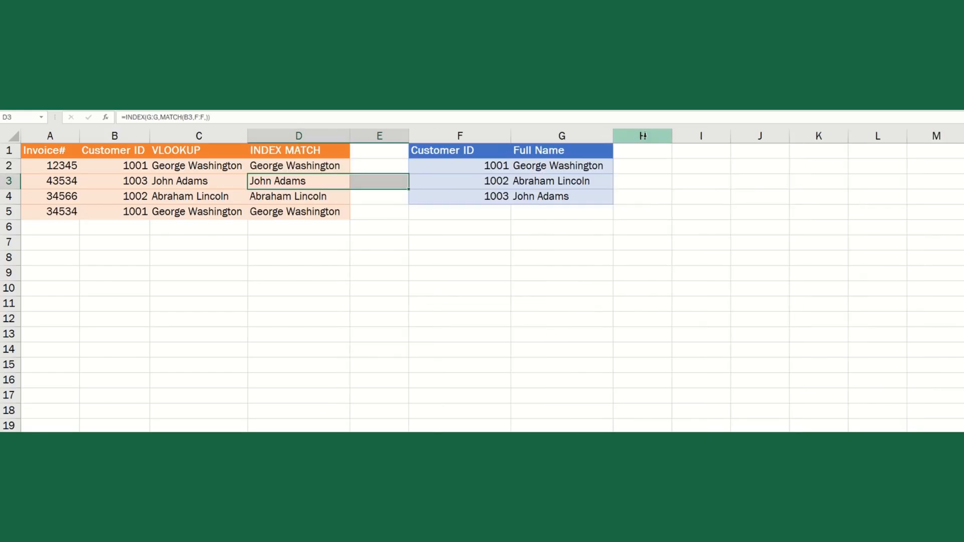
# - Insert a blank column before Full Name, then confirm INDEX MATCH in D3 and D4 still returns names
pyautogui.press('Right')
pyautogui.press('Right')
pyautogui.press('Right')
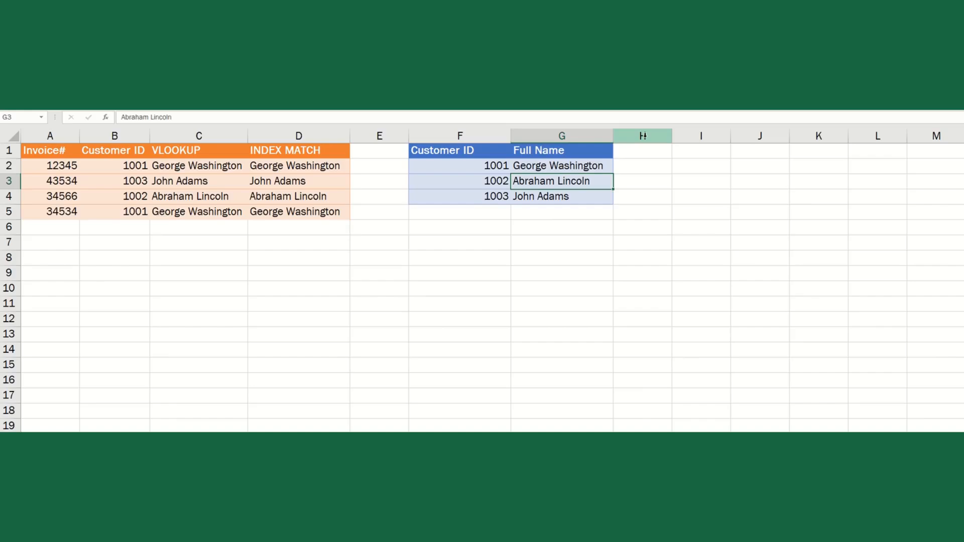
pyautogui.hotkey('alt', 'h')
pyautogui.press('i')
pyautogui.press('c')
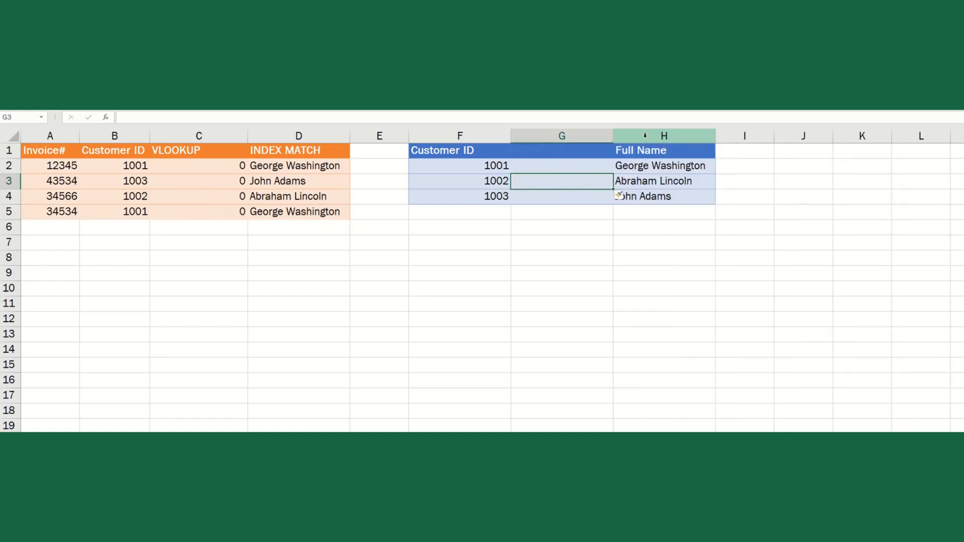
pyautogui.press('Left')
pyautogui.press('Left')
pyautogui.press('Left')
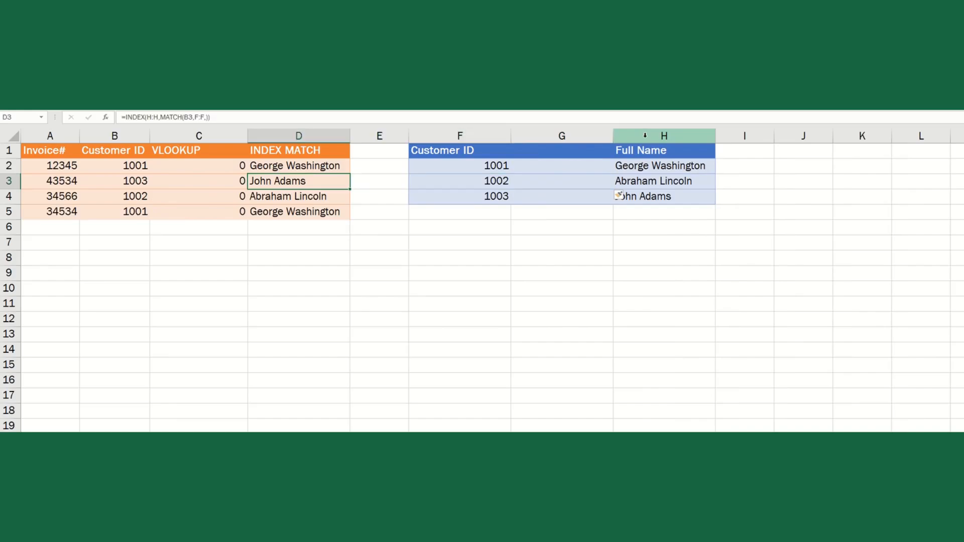
pyautogui.press('Down')
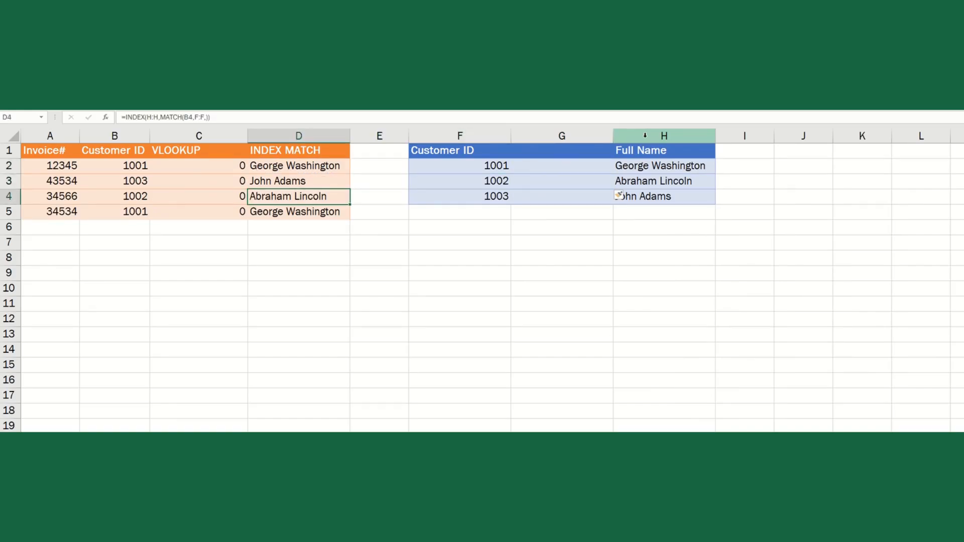